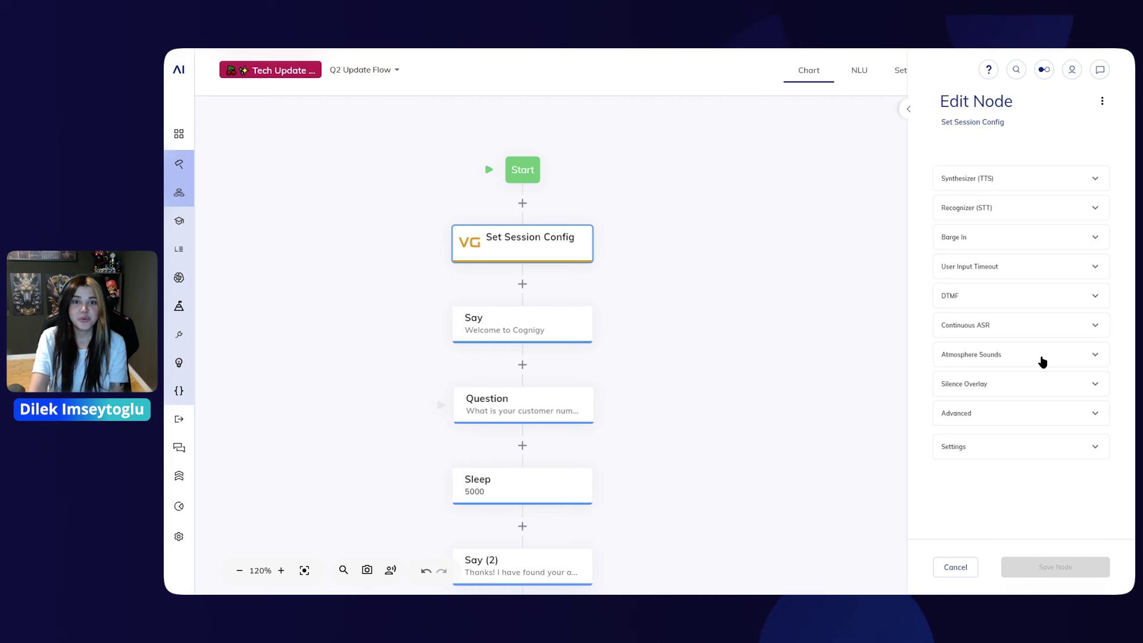
- Set the Atmosphere Sounds action of the Set Session Config node to Play and save the node
click(1042, 362)
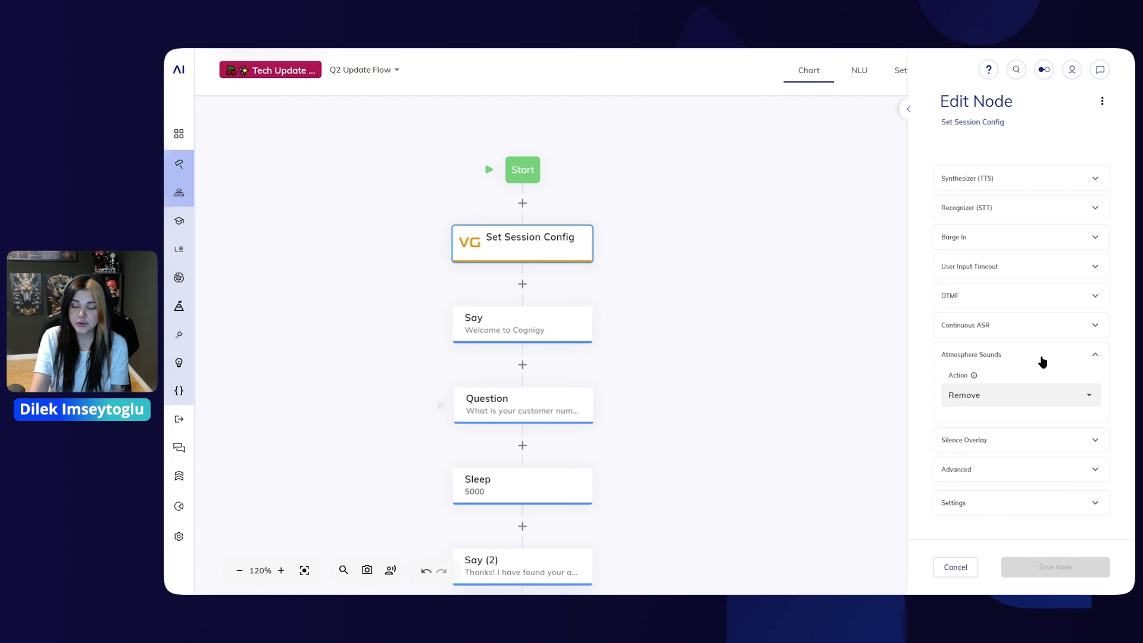
click(1025, 394)
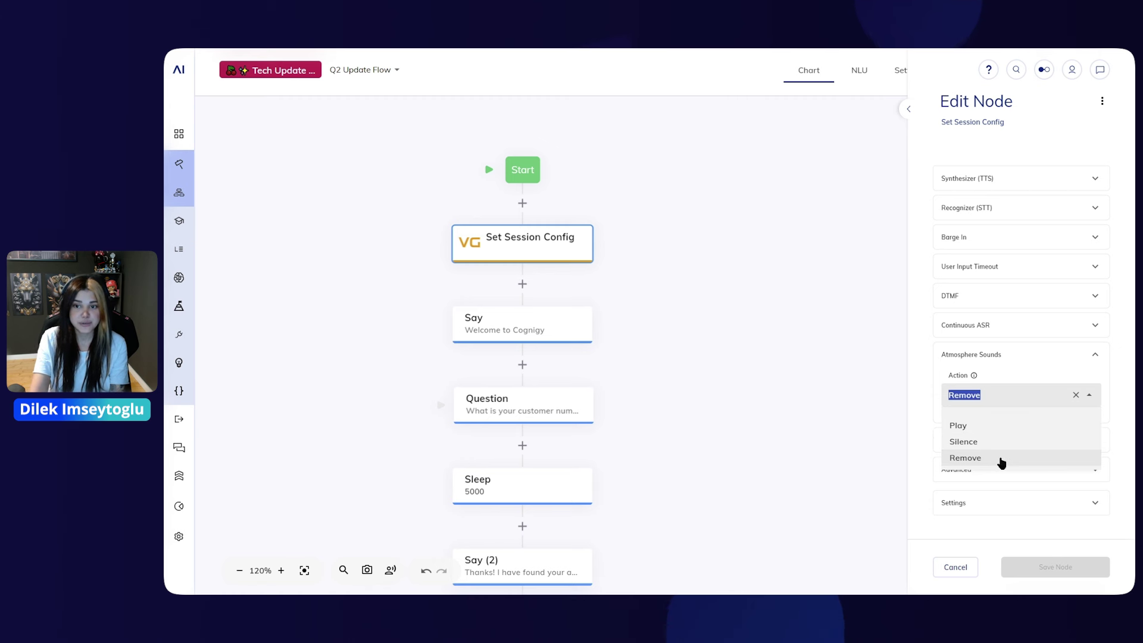
click(1015, 427)
scroll(1017, 432, down, 2)
scroll(1016, 432, down, 1)
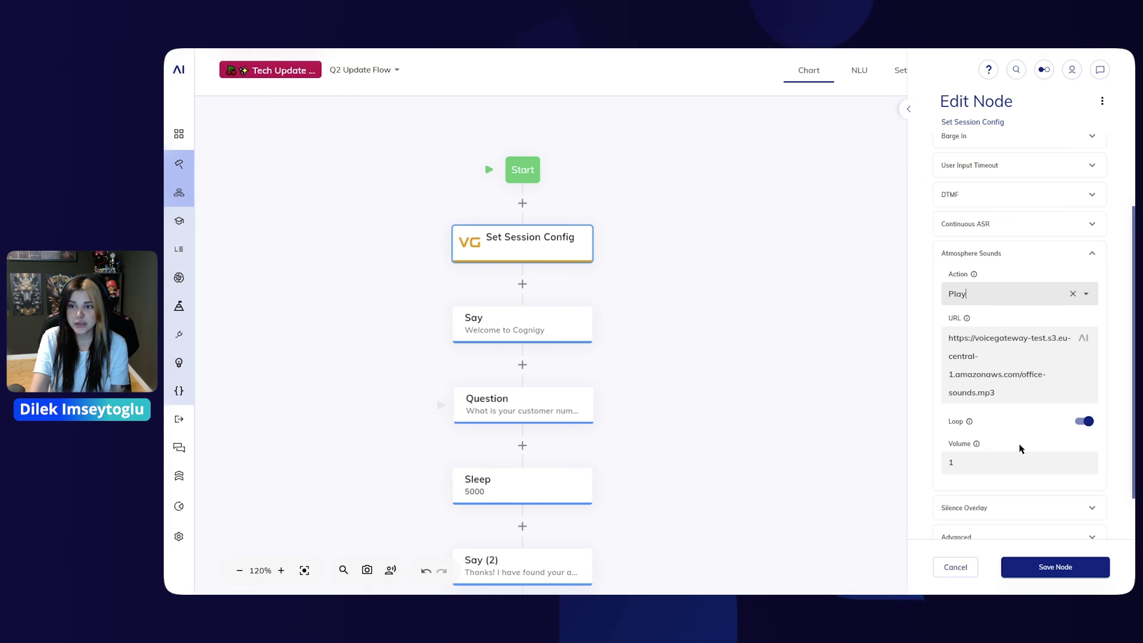
click(1087, 459)
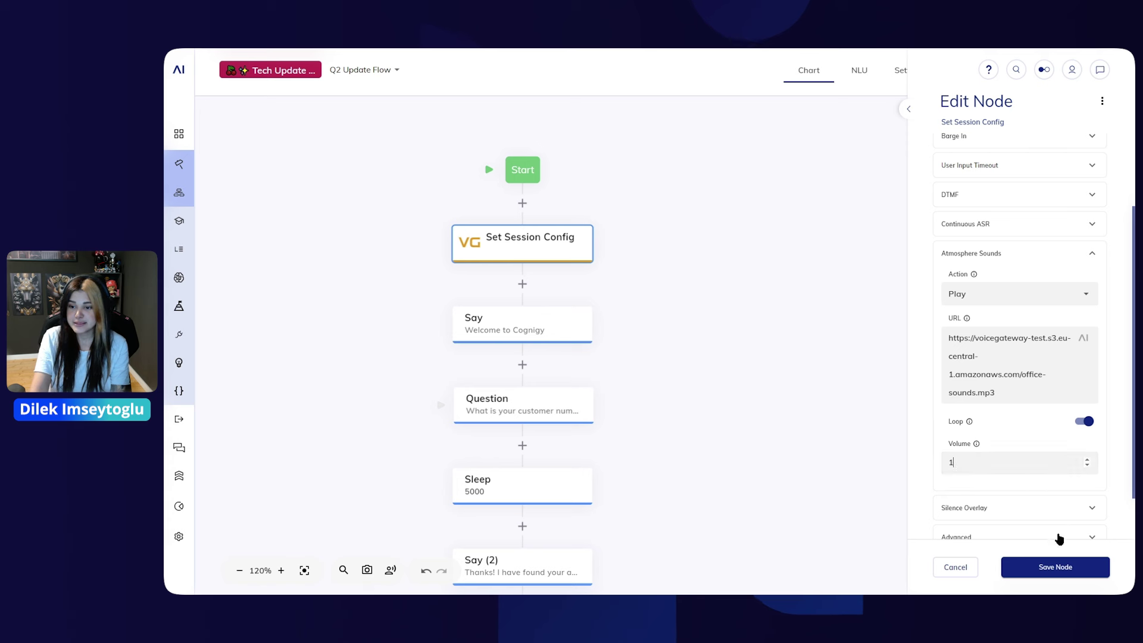
click(1048, 567)
- Run a voice test call of the flow to hear the atmosphere sounds, end it, and close the test chat
click(1100, 69)
click(1019, 564)
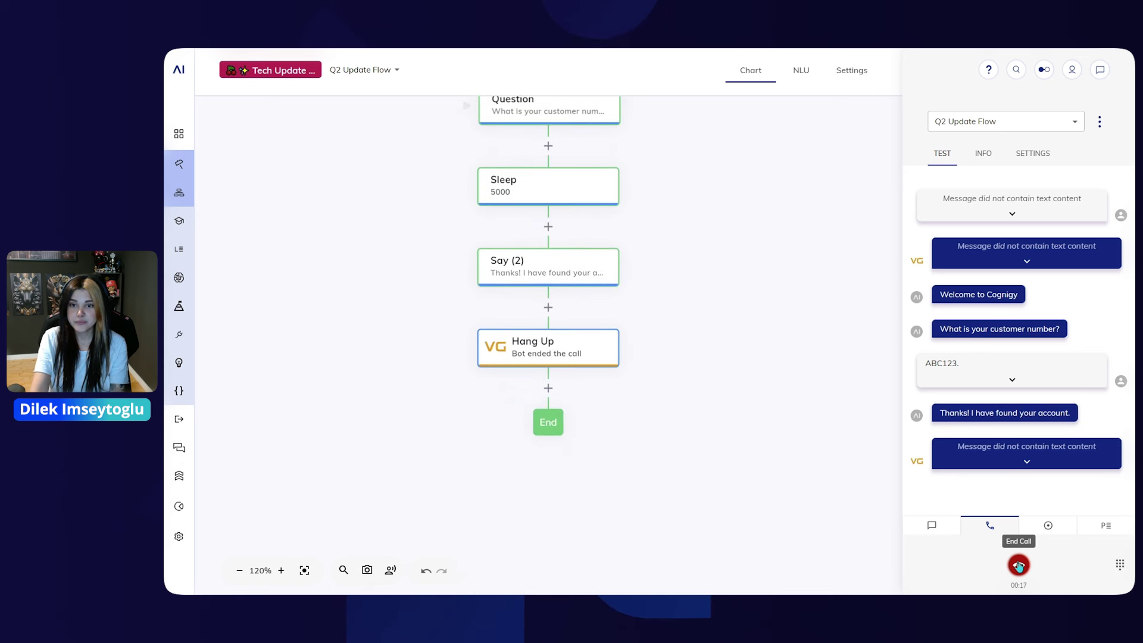
click(1018, 565)
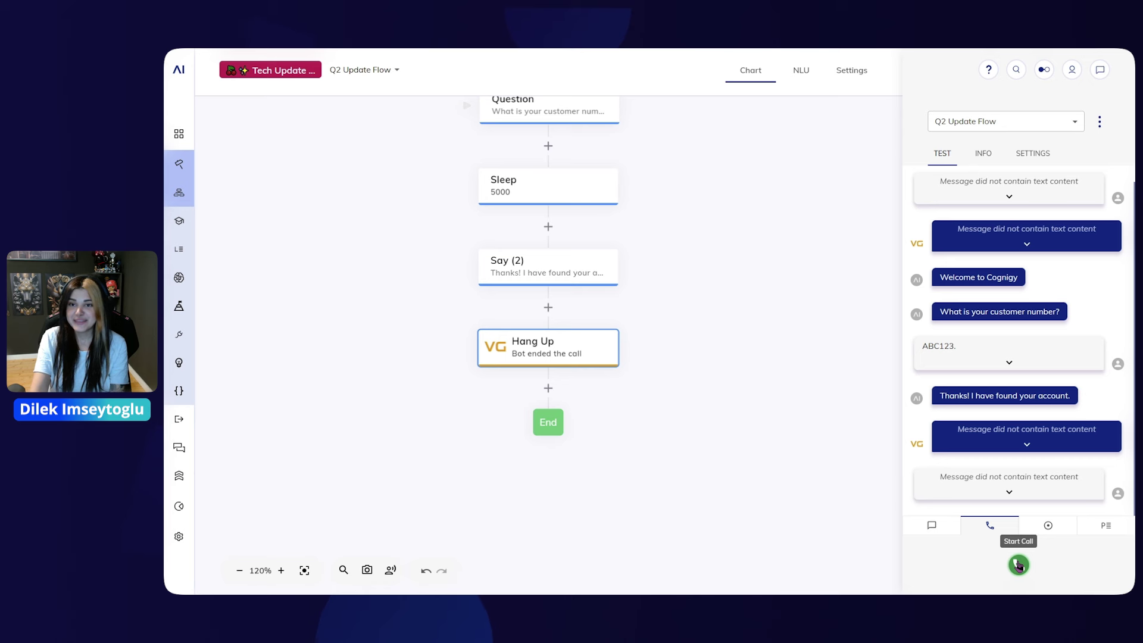
click(1100, 70)
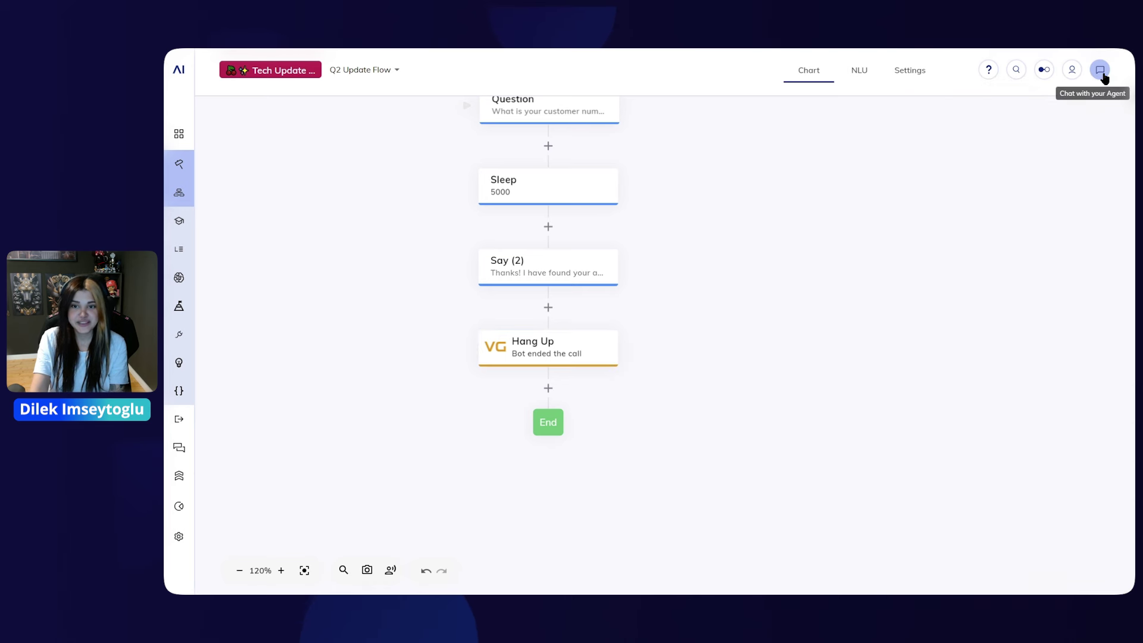
- Set the Atmosphere Sounds action of the Set Session Config node to Remove
scroll(709, 314, up, 6)
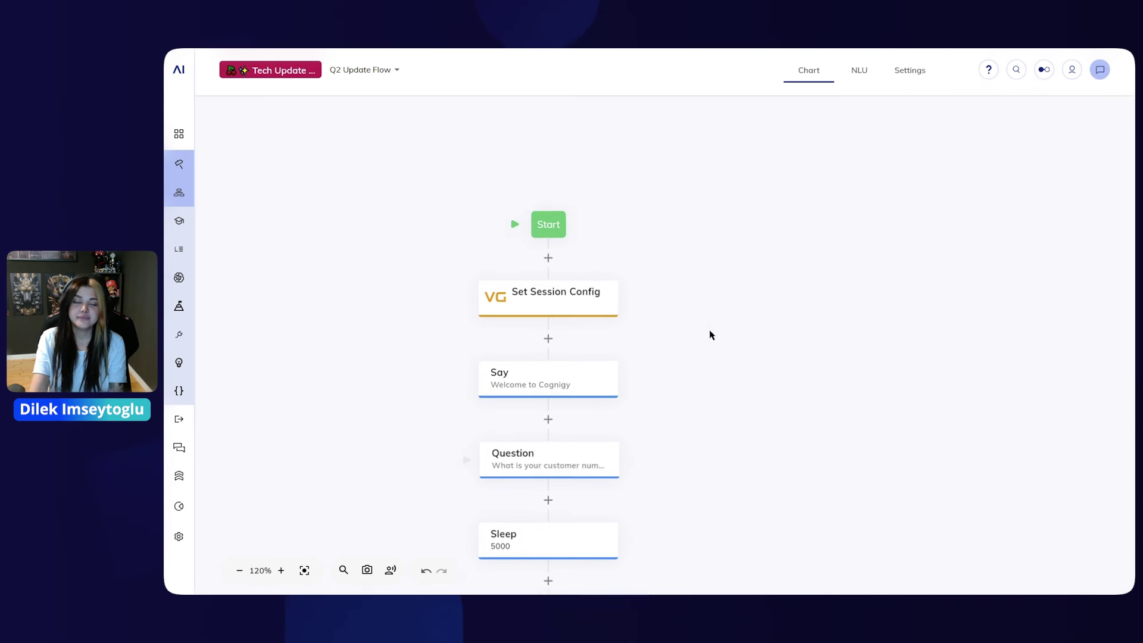
click(589, 305)
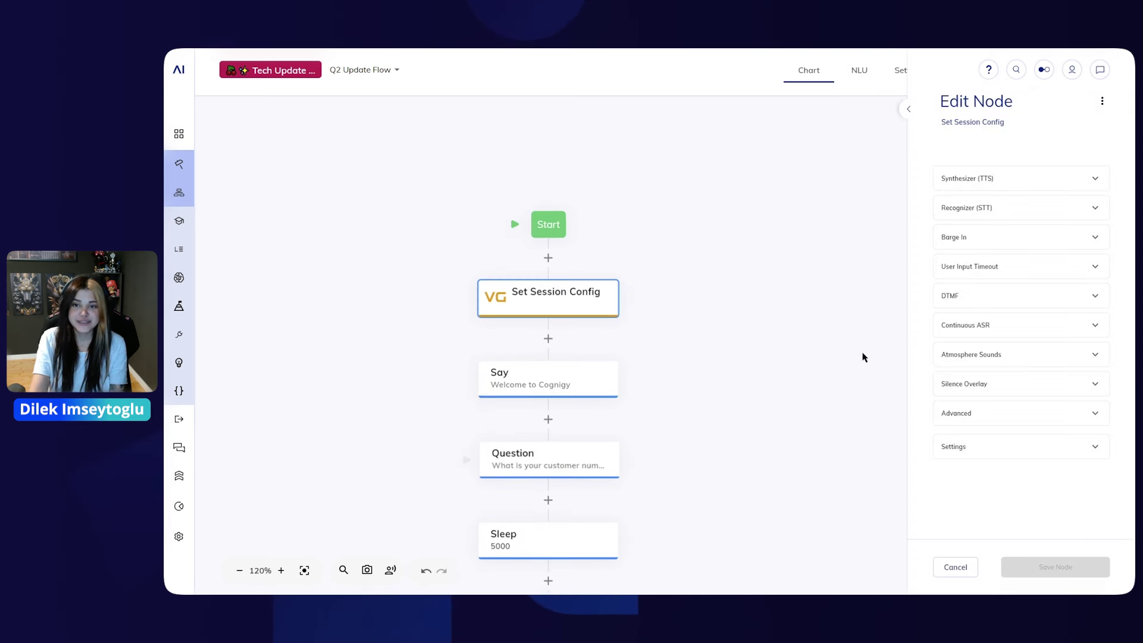
click(993, 356)
click(986, 392)
click(984, 458)
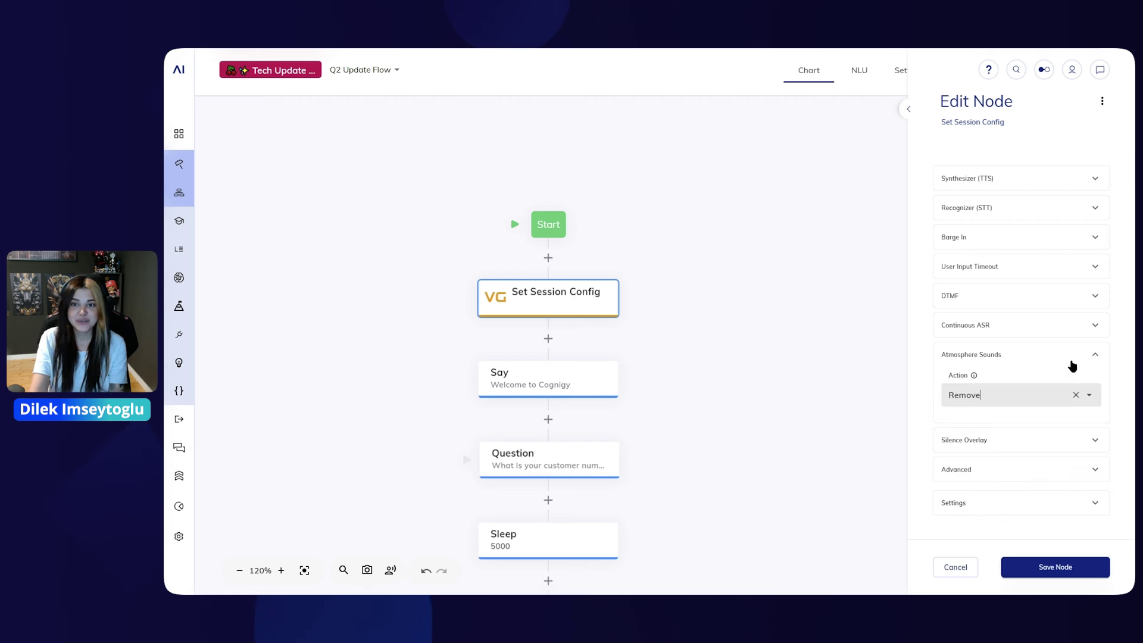
click(1072, 361)
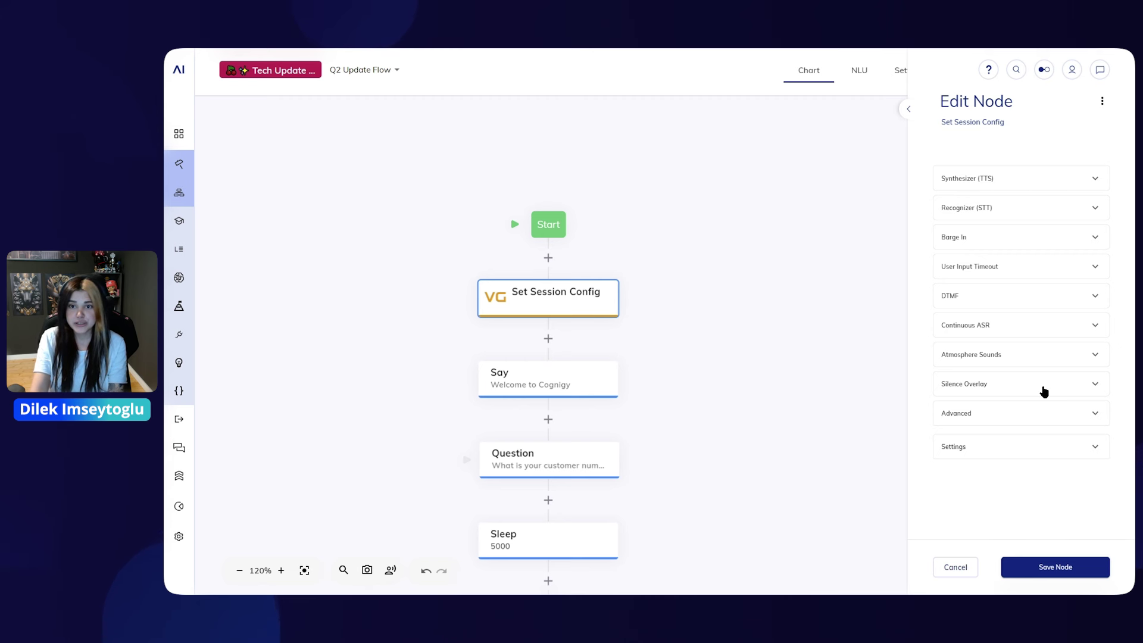
- Set the Silence Overlay action of the Set Session Config node to Play and save the node
click(1044, 391)
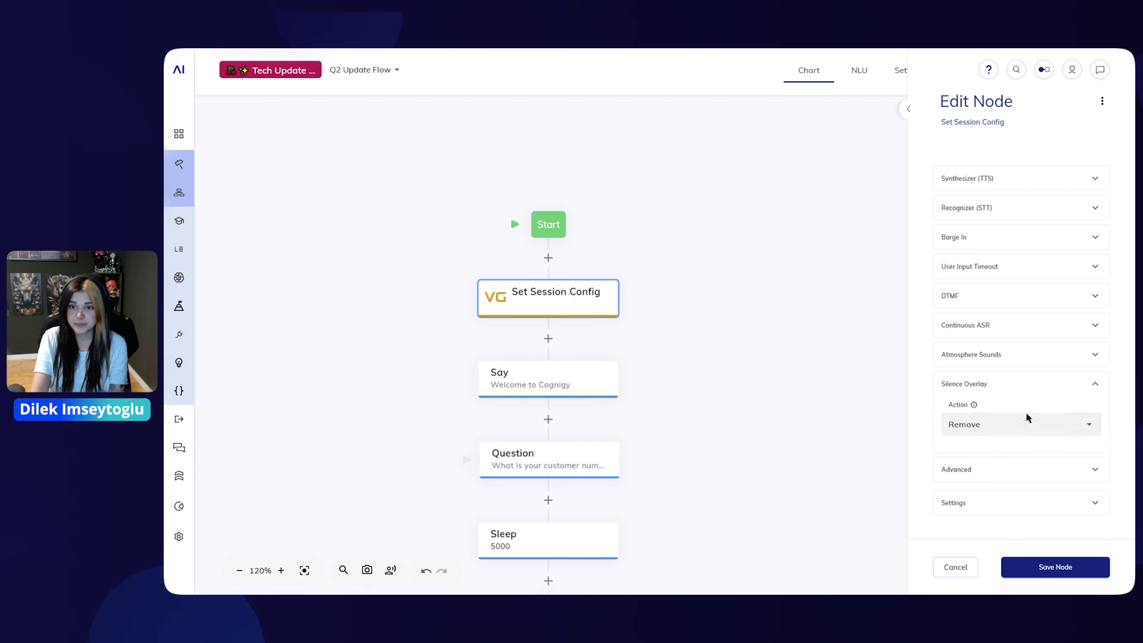
click(1019, 424)
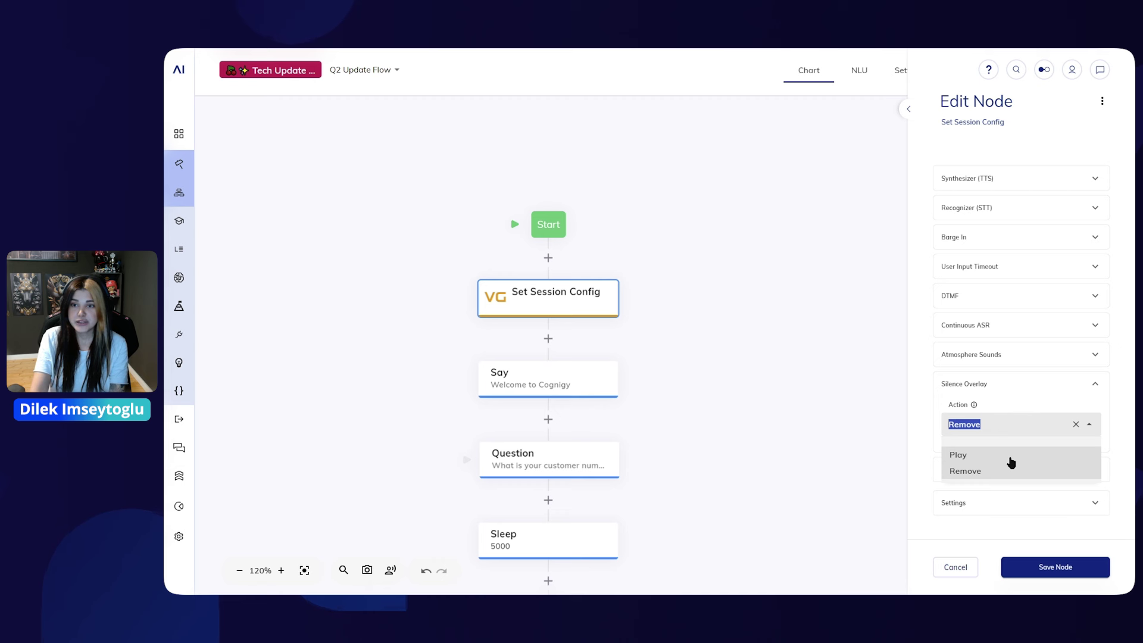
click(1011, 456)
scroll(1024, 417, down, 2)
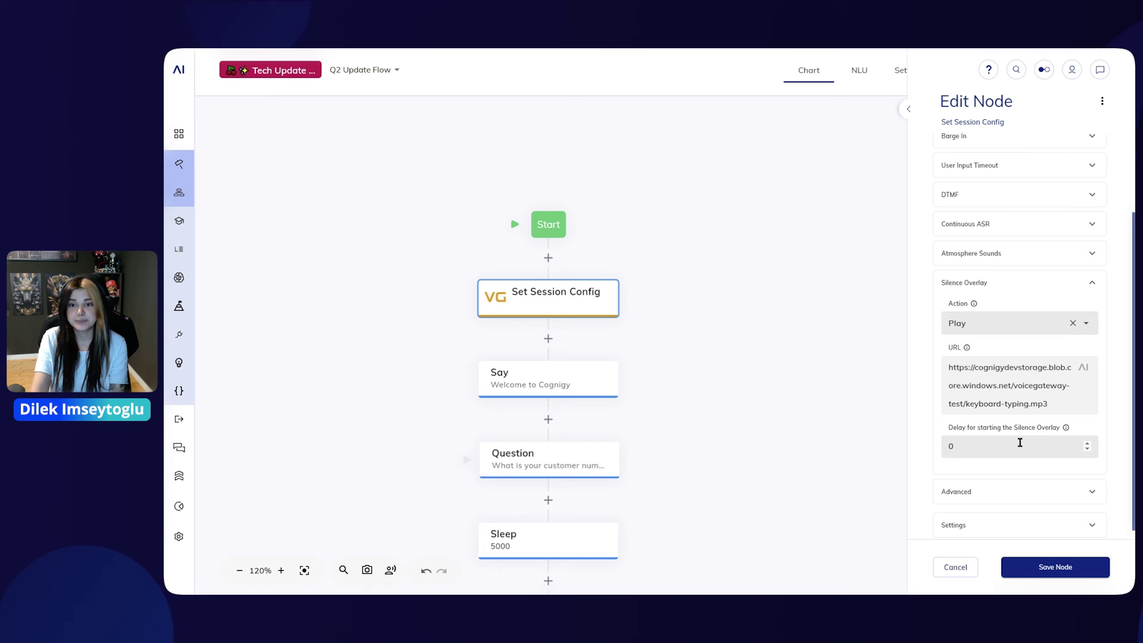
click(1055, 567)
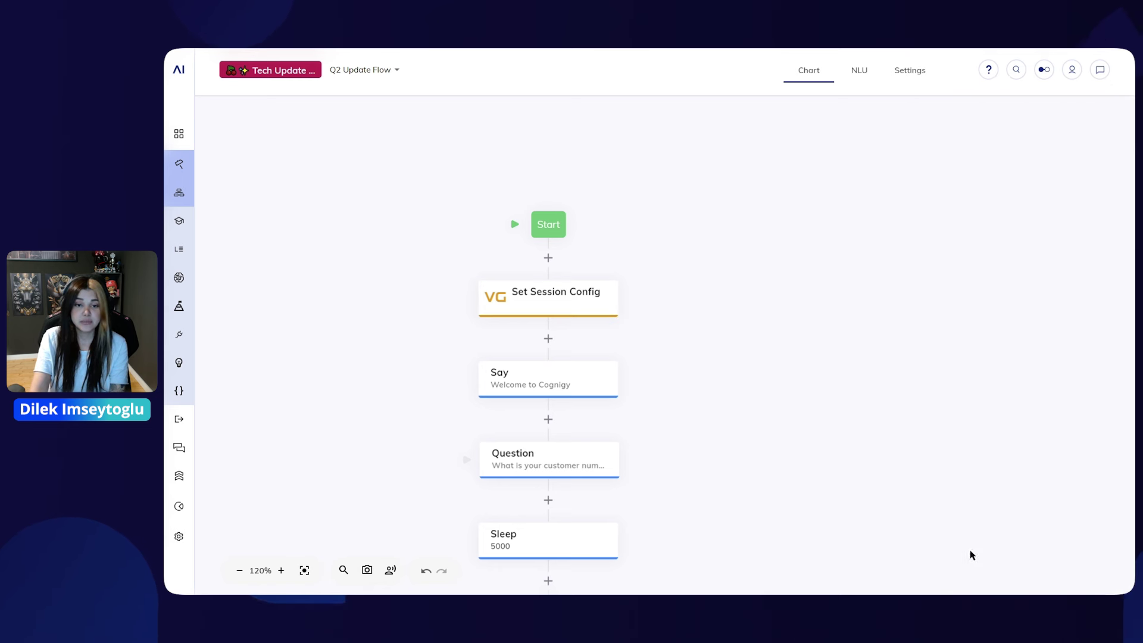
- Run a voice test call of the Q2 Update Flow to hear the silence overlay
drag(669, 501, 677, 380)
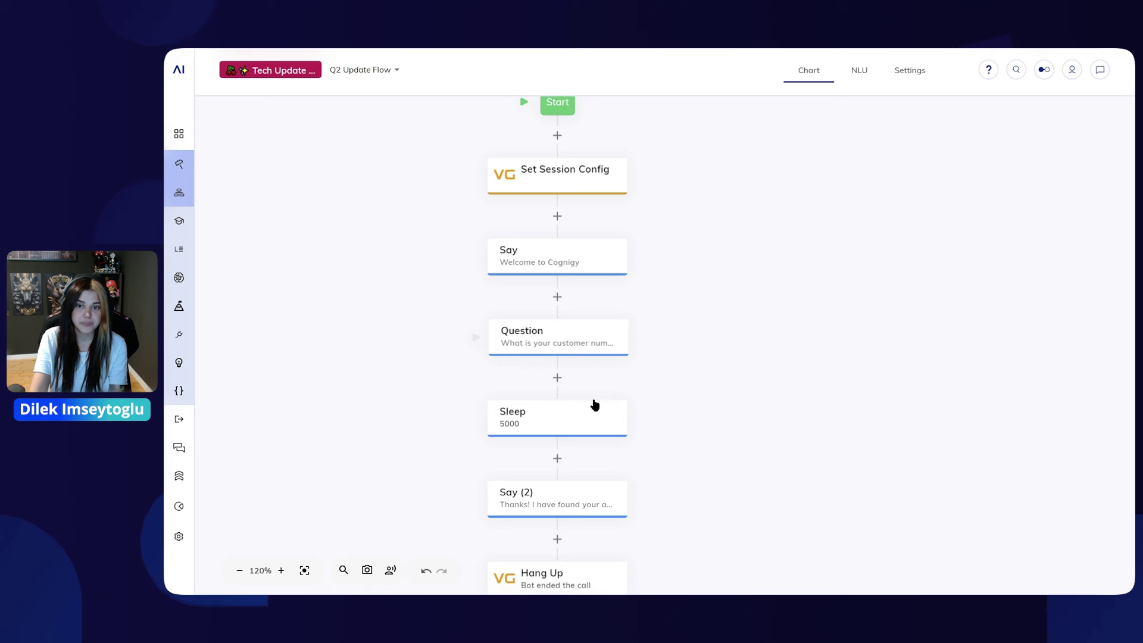
click(1099, 71)
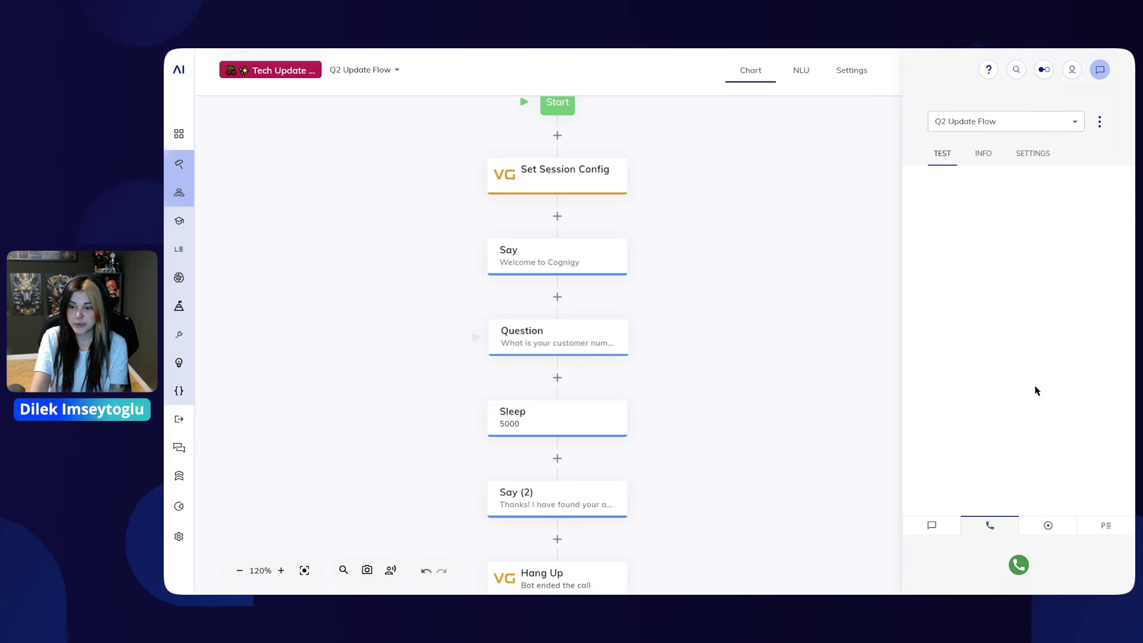
click(1019, 565)
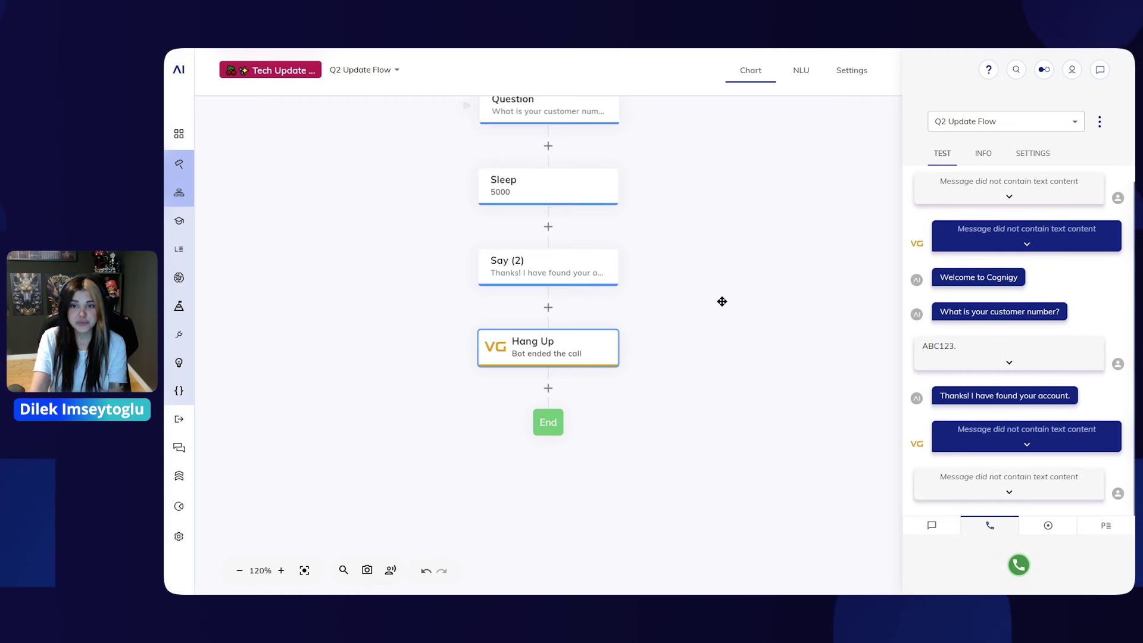
- Switch to the Voice Gateway app and start adding a new speech service
mouse_move(455, 52)
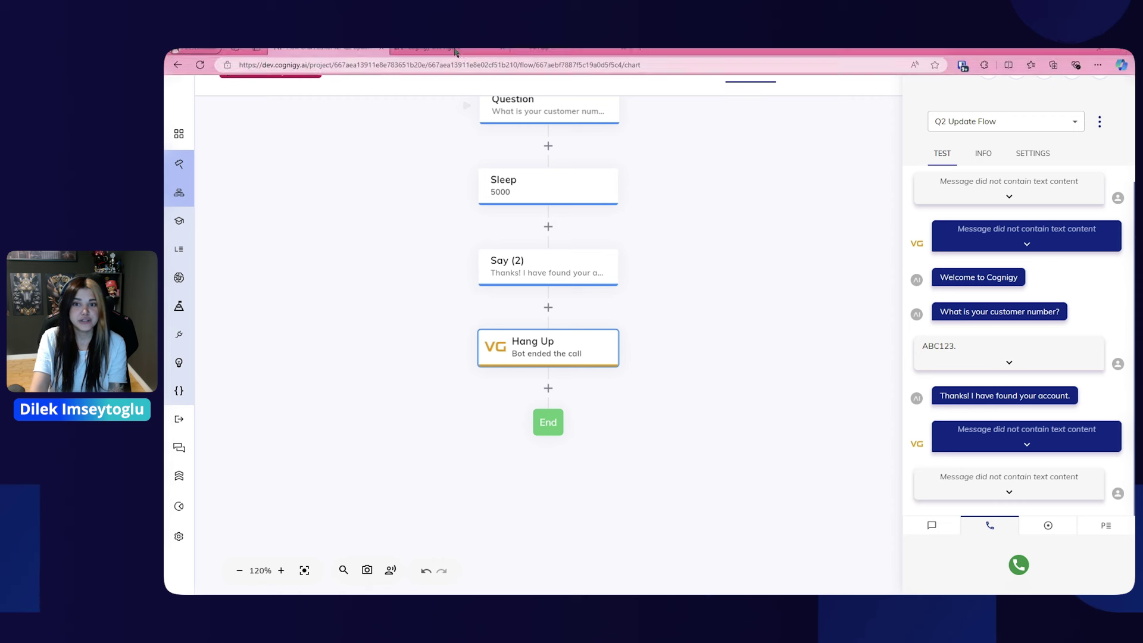
click(538, 56)
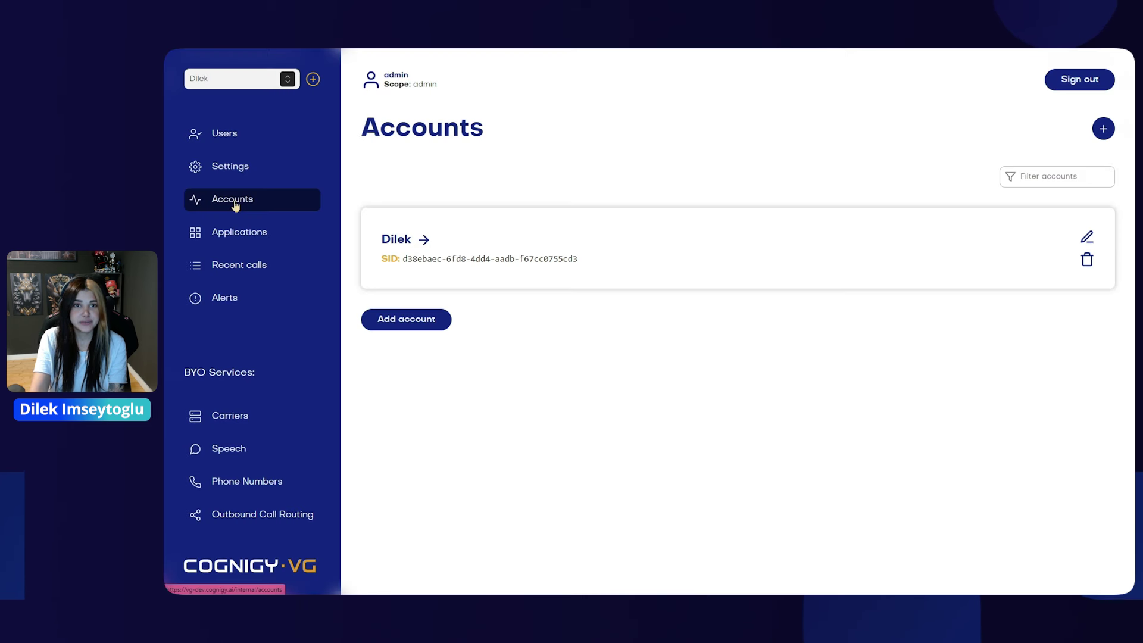
click(227, 451)
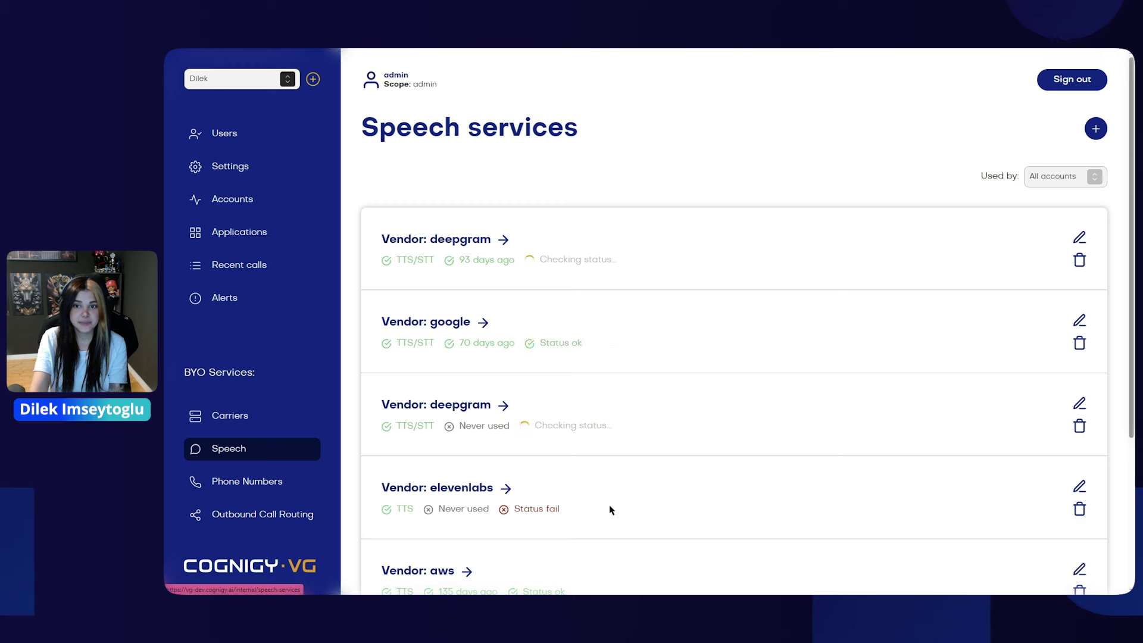
scroll(571, 518, down, 3)
click(476, 522)
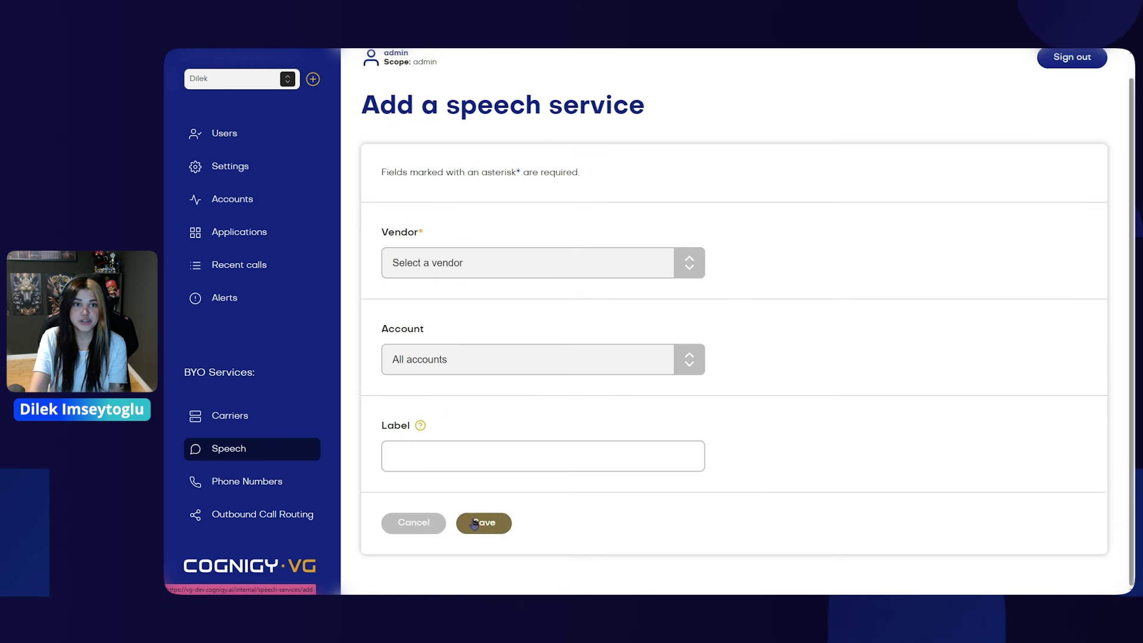
- Choose Microsoft Azure Speech Services as the vendor and enable the on-prem Azure Docker container option
click(459, 274)
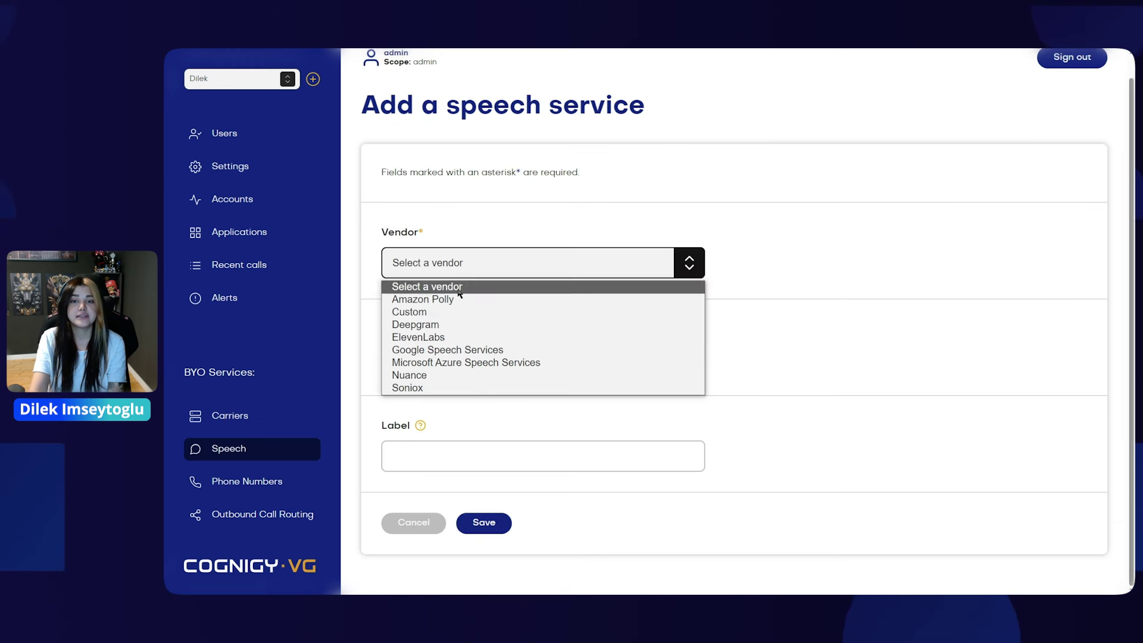
click(467, 362)
scroll(467, 362, down, 7)
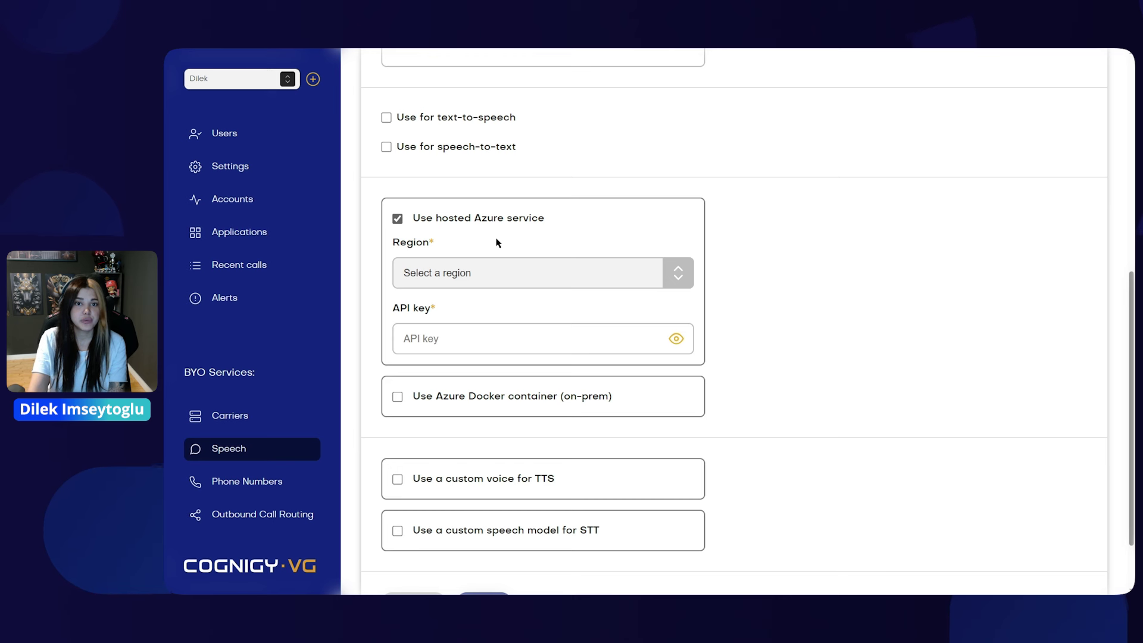
click(398, 396)
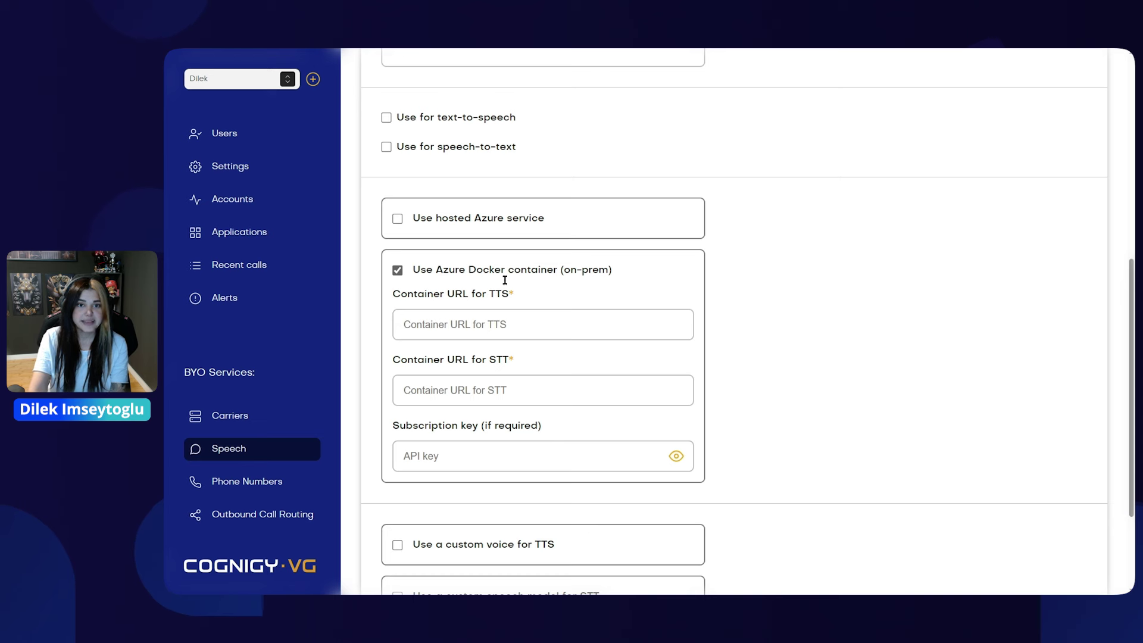
- Switch to Cognigy Live Agent and choose Custom as the notification sound in the account settings
mouse_move(433, 60)
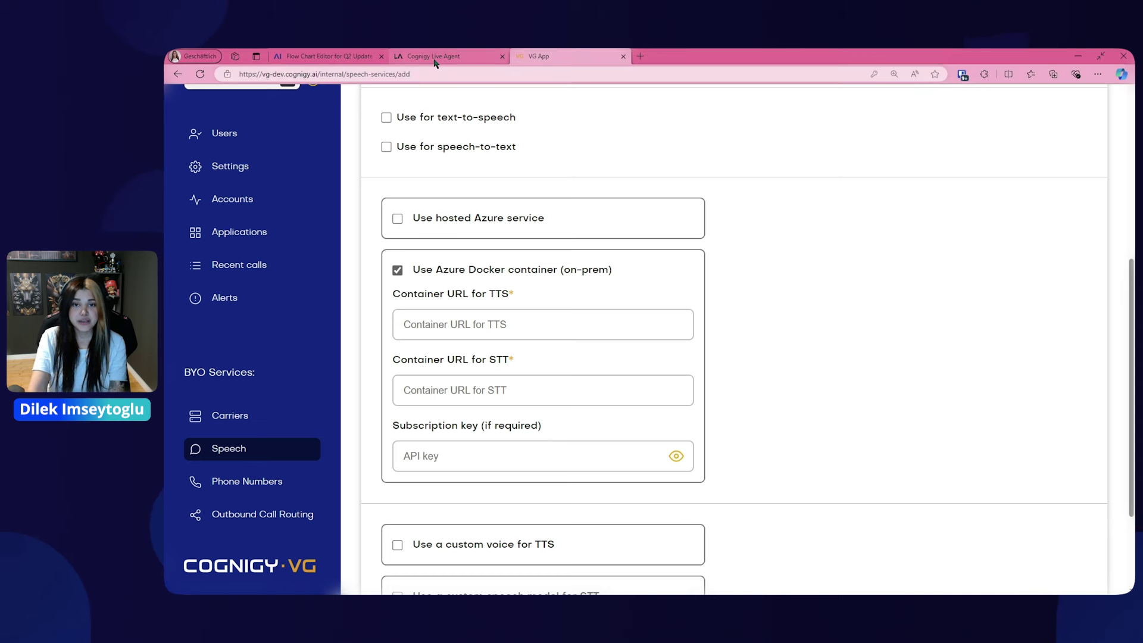
click(434, 56)
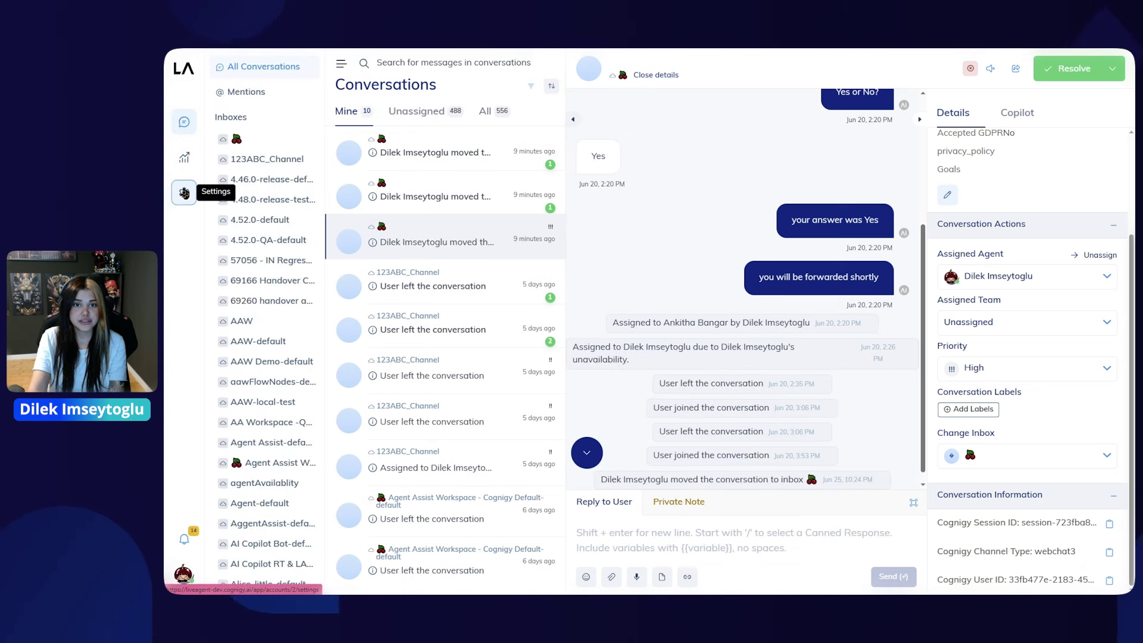
click(184, 193)
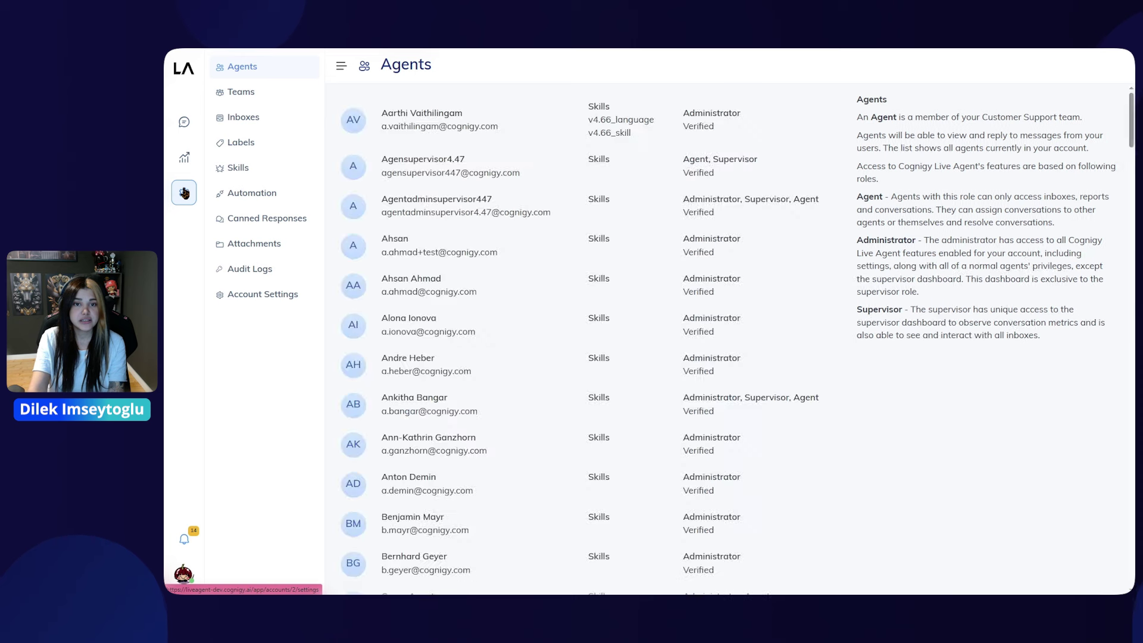
click(264, 298)
scroll(485, 335, down, 20)
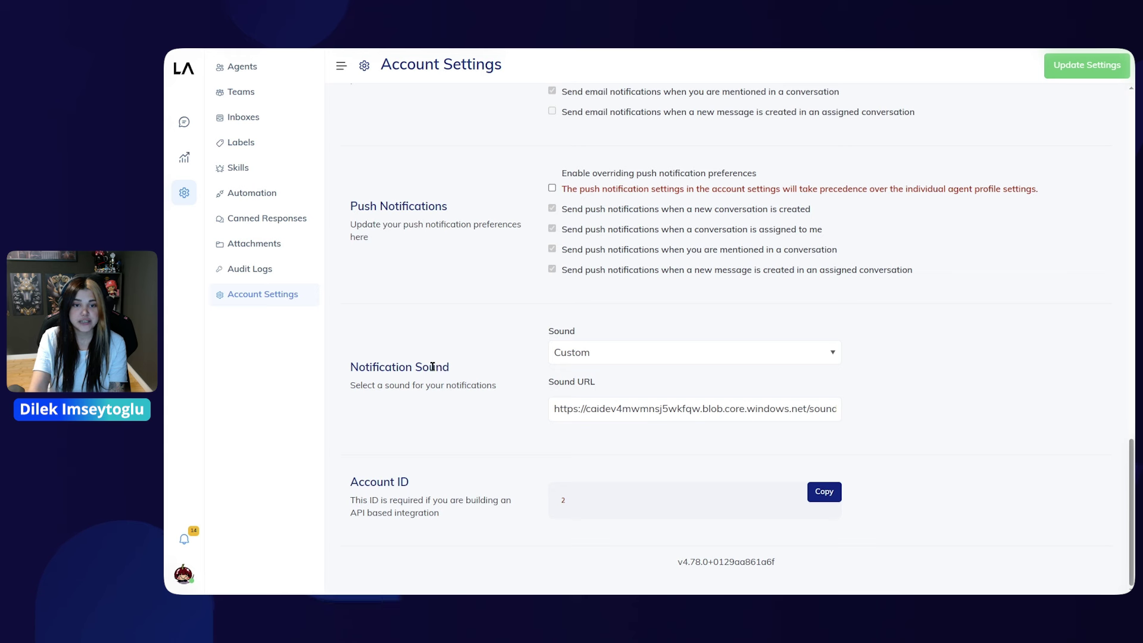
click(575, 359)
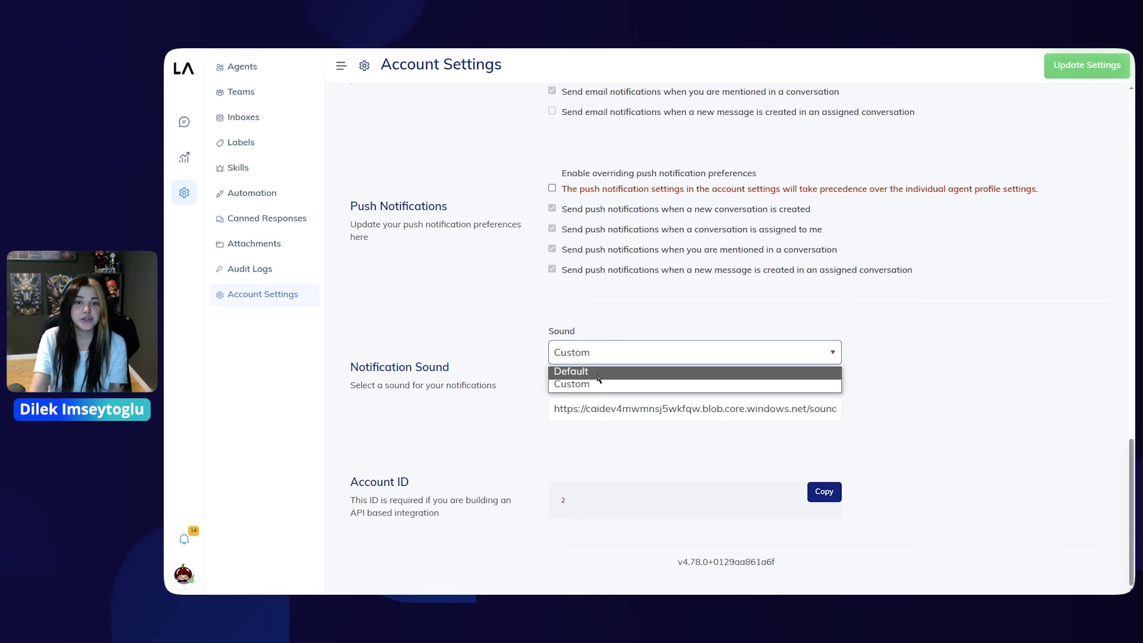
click(590, 386)
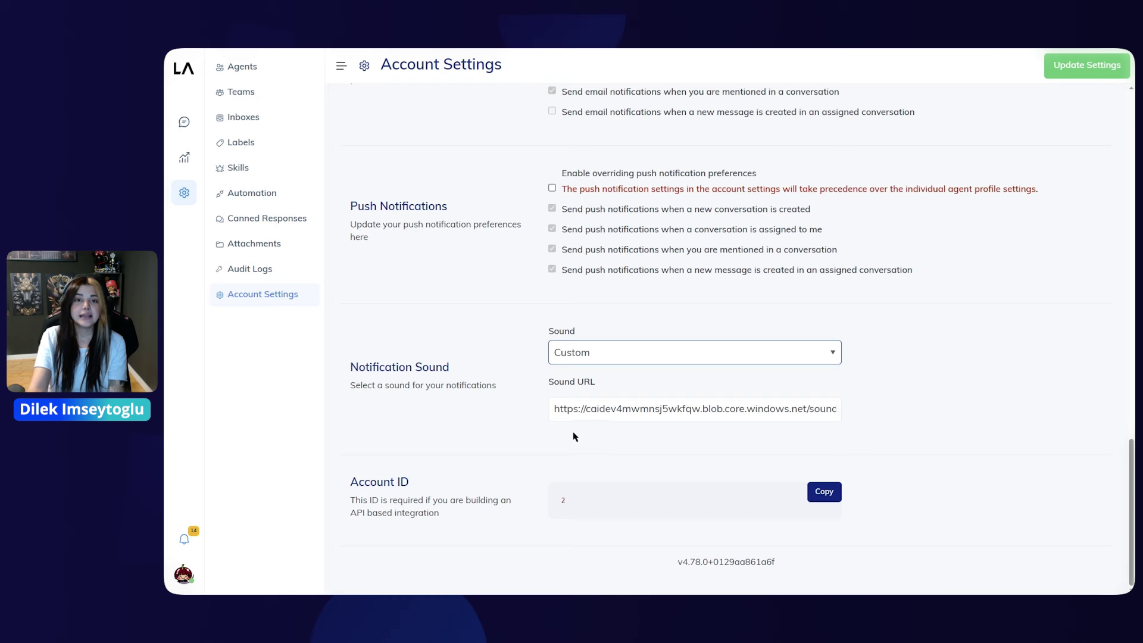
- Open the fifth conversation, from 123ABC_Channel, collapse the conversation list and toggle the conversation details
click(184, 121)
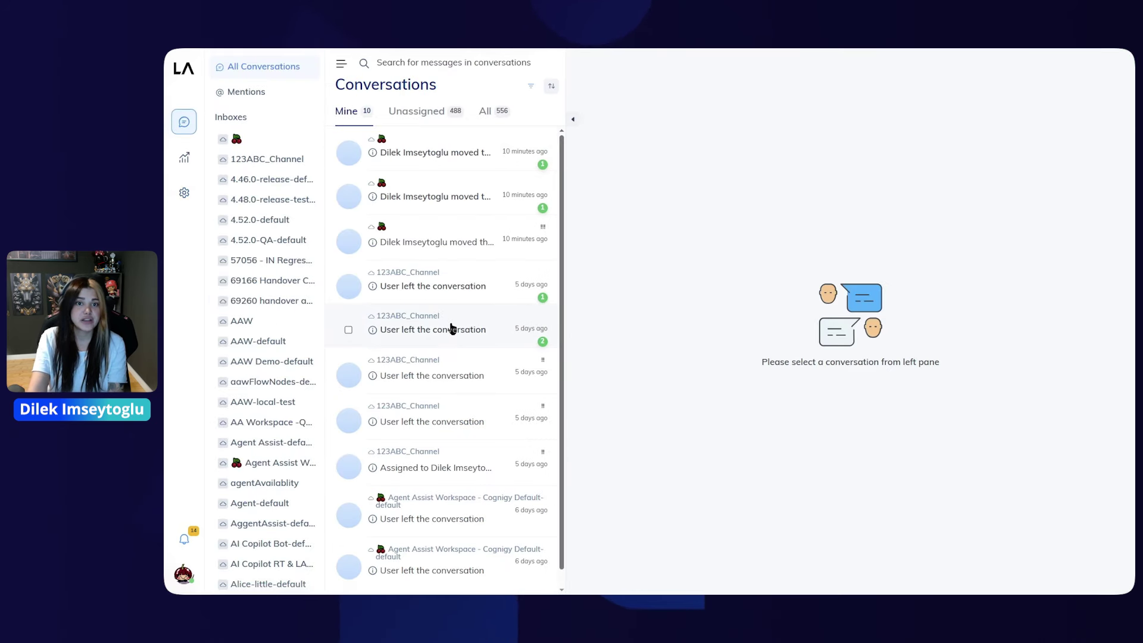
click(451, 328)
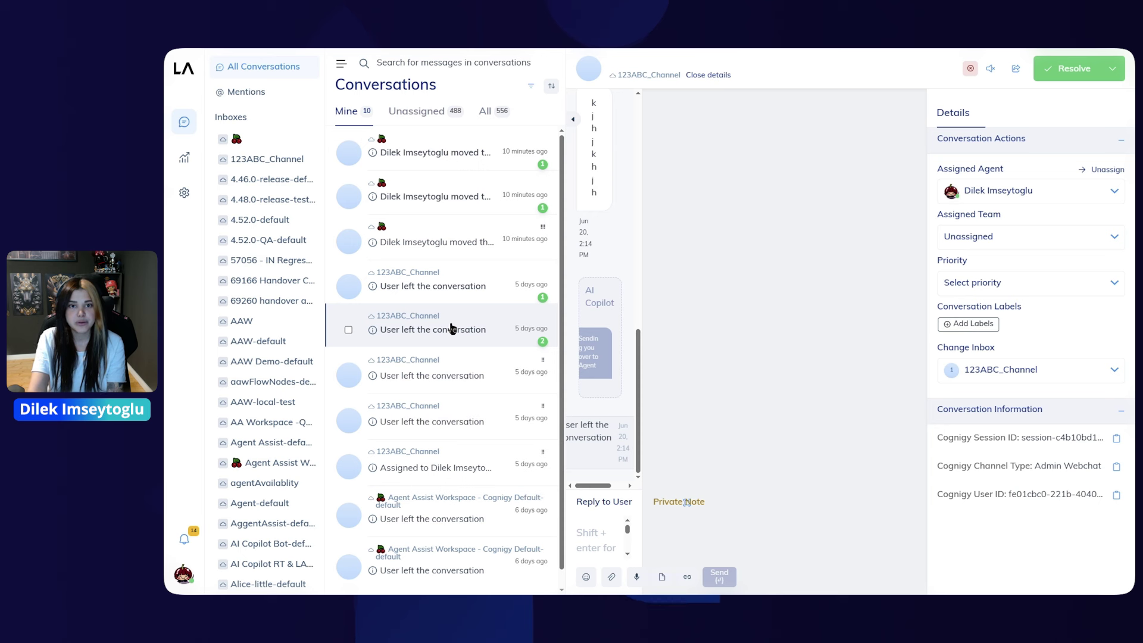
click(572, 120)
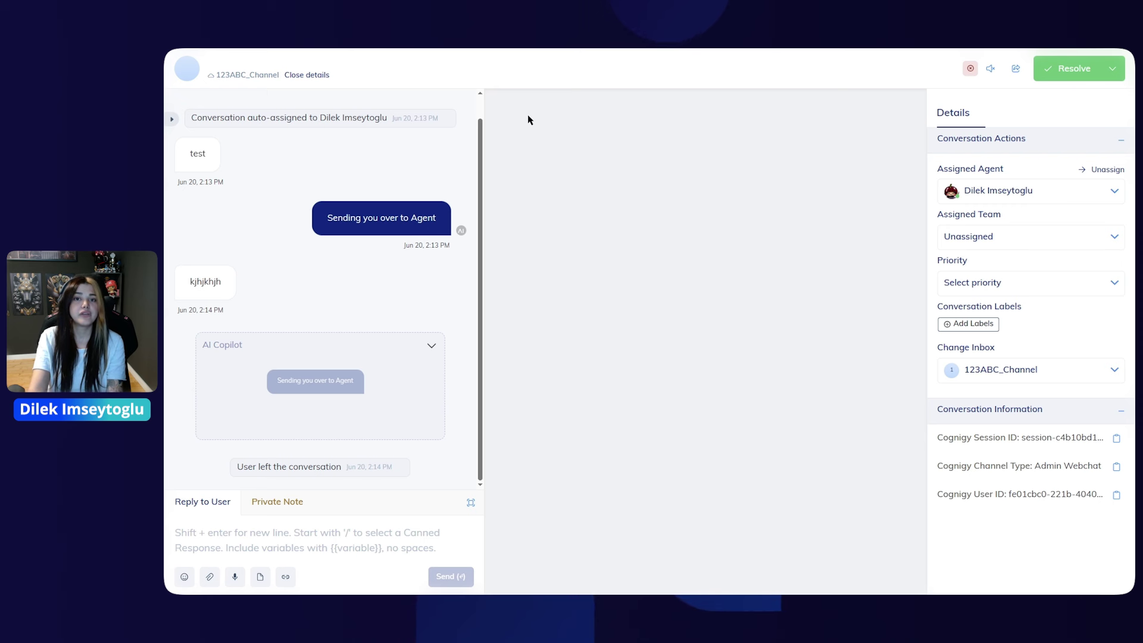
click(300, 76)
click(303, 80)
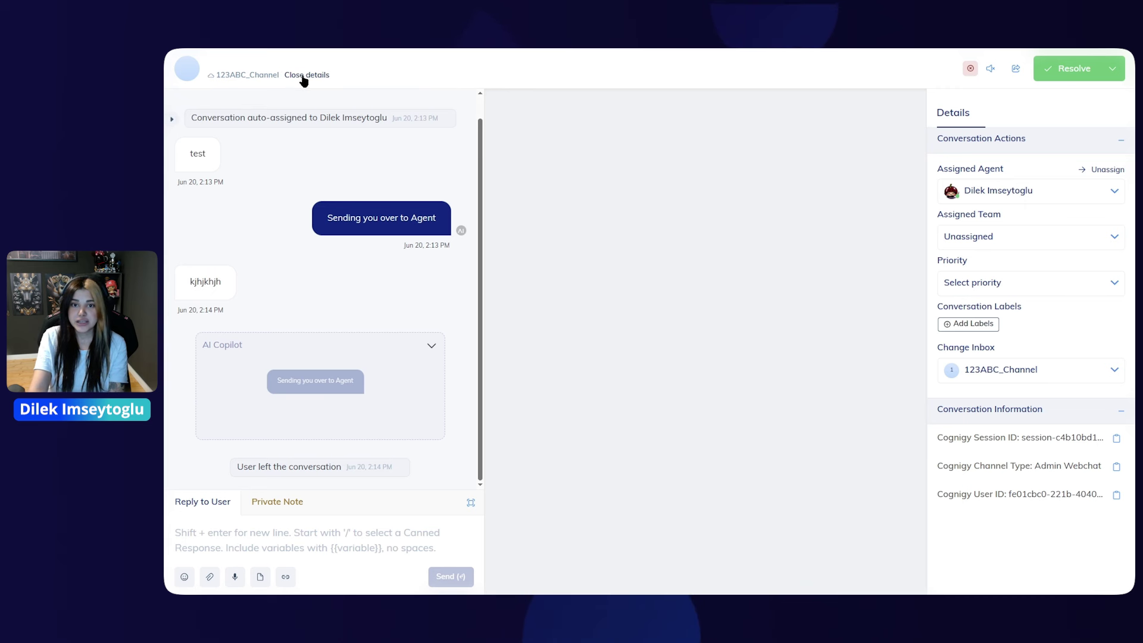
- Move the open conversation to the cherry emoji inbox and expand the conversation list again
click(1020, 375)
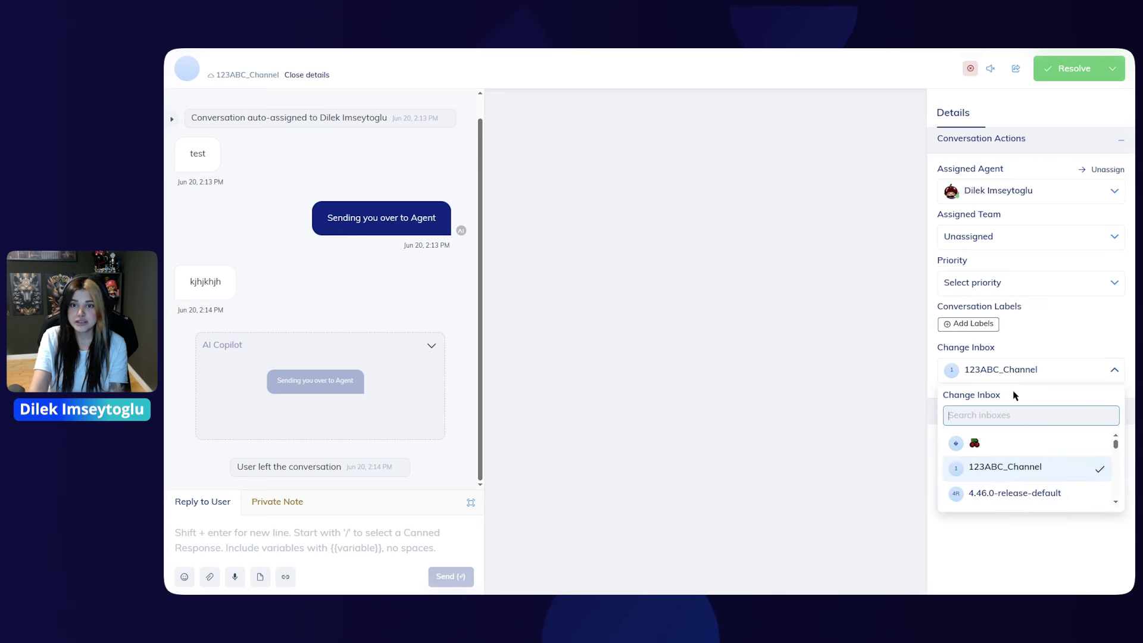
click(989, 444)
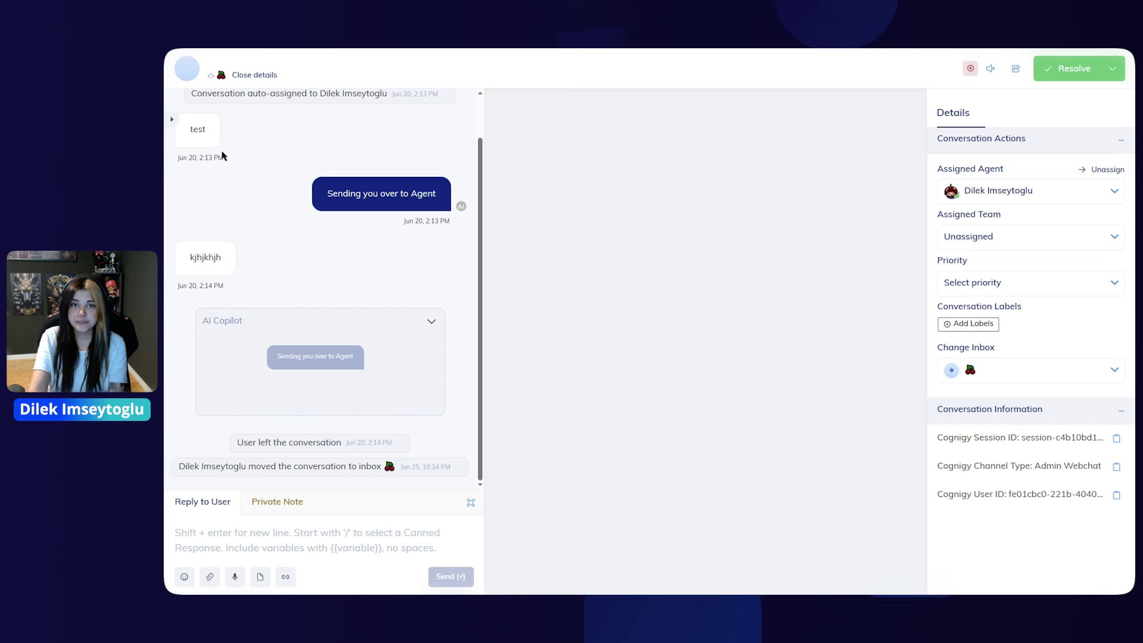
click(172, 119)
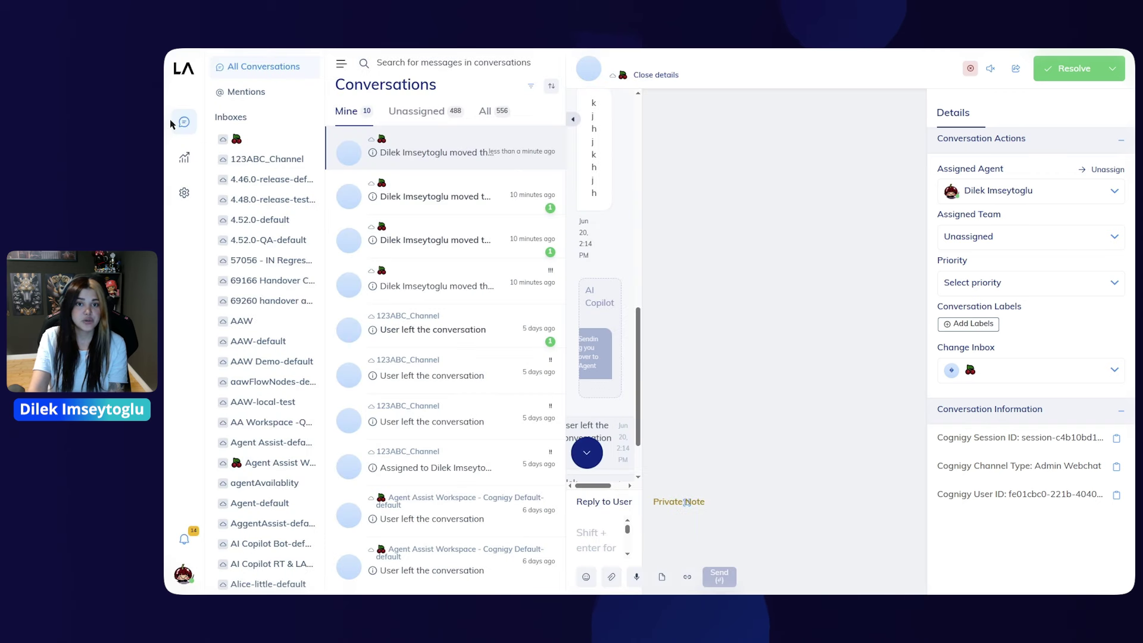
- Select the first three conversations in the list and change their inbox to 4.52.0-default in bulk
click(347, 151)
click(349, 232)
click(349, 275)
click(549, 144)
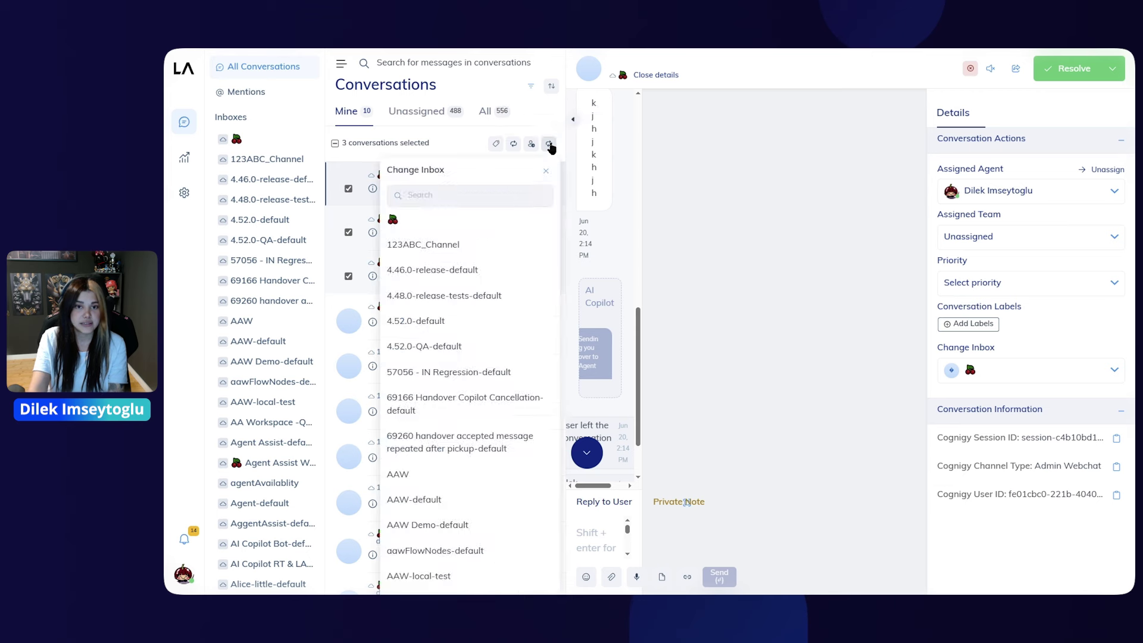
click(453, 320)
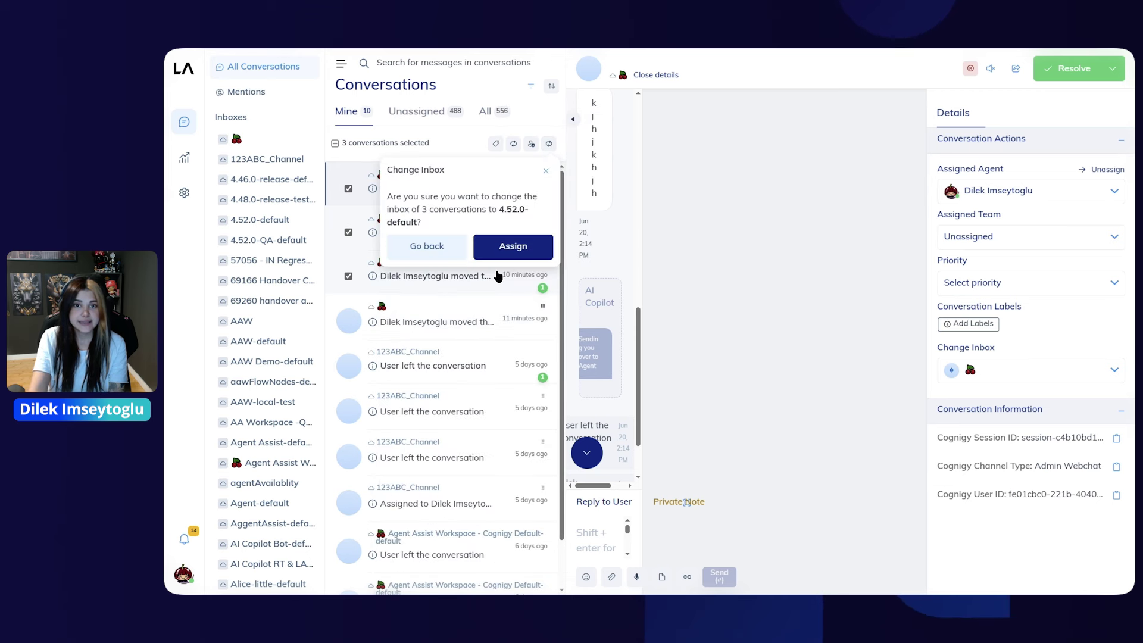
click(518, 249)
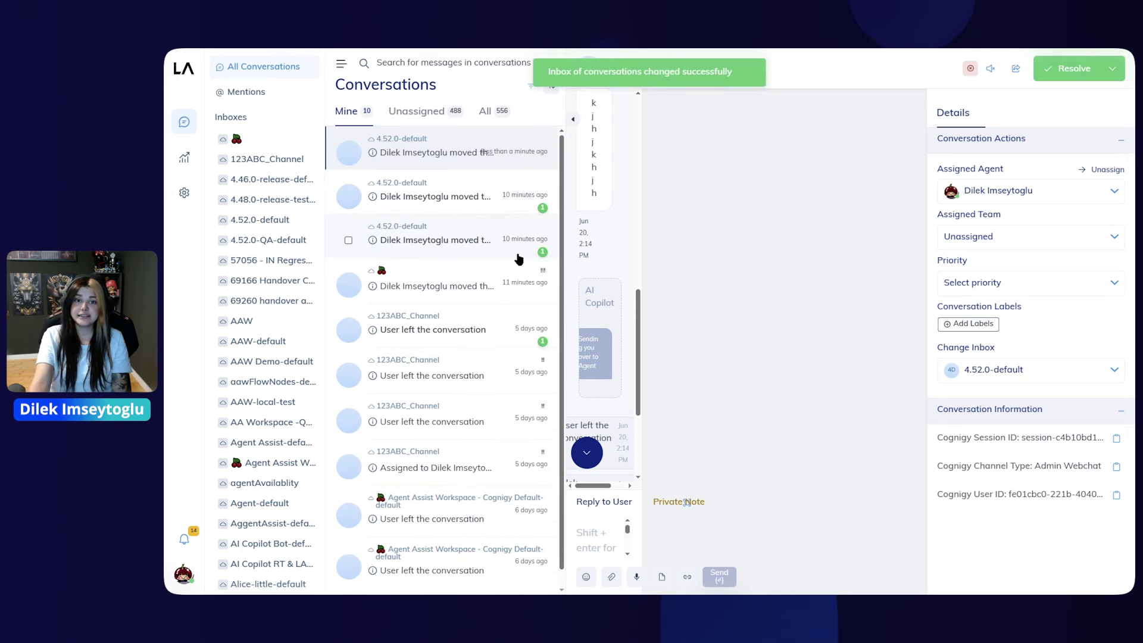
- Switch to the Cognigy.AI flow editor and add a Copilot: Identity Tile node after the Hang Up node
mouse_move(336, 53)
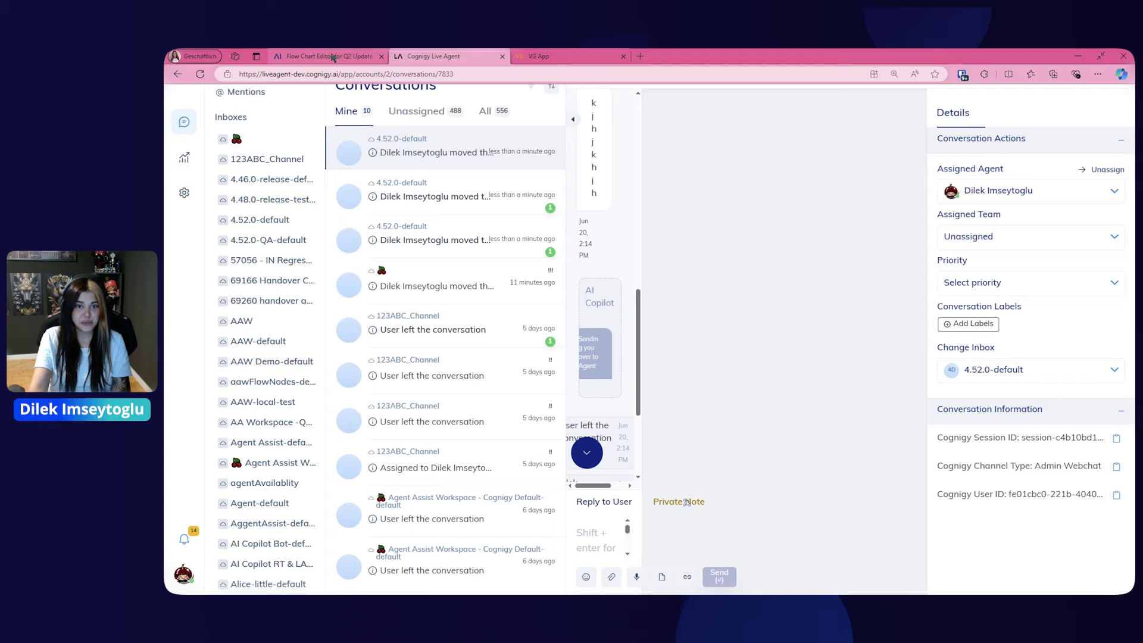
click(332, 57)
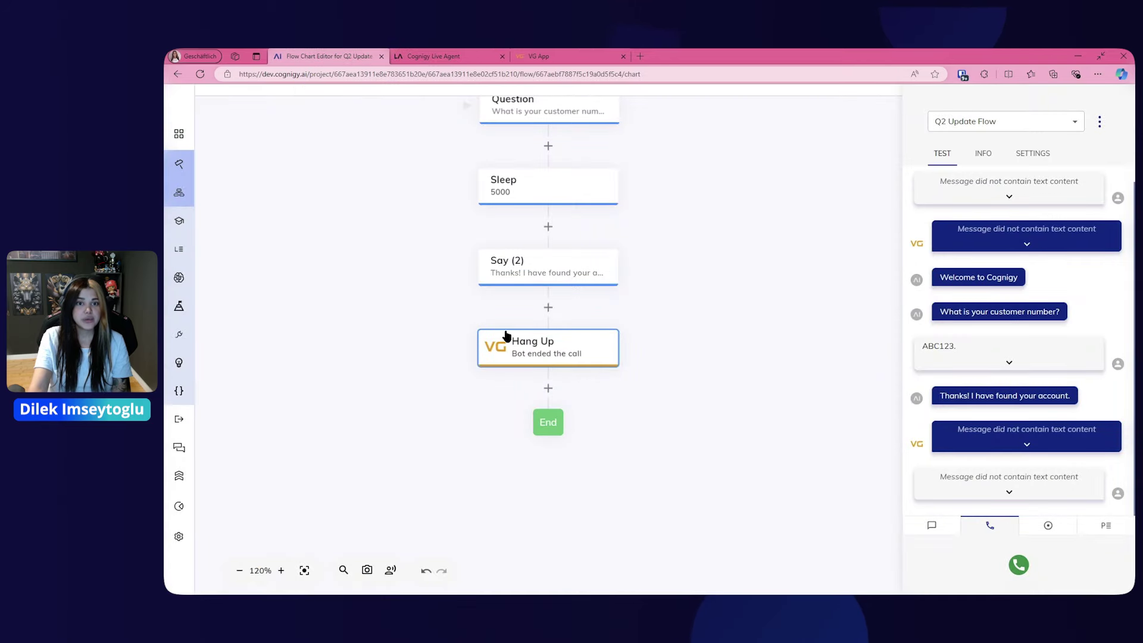
click(548, 388)
text(copilot)
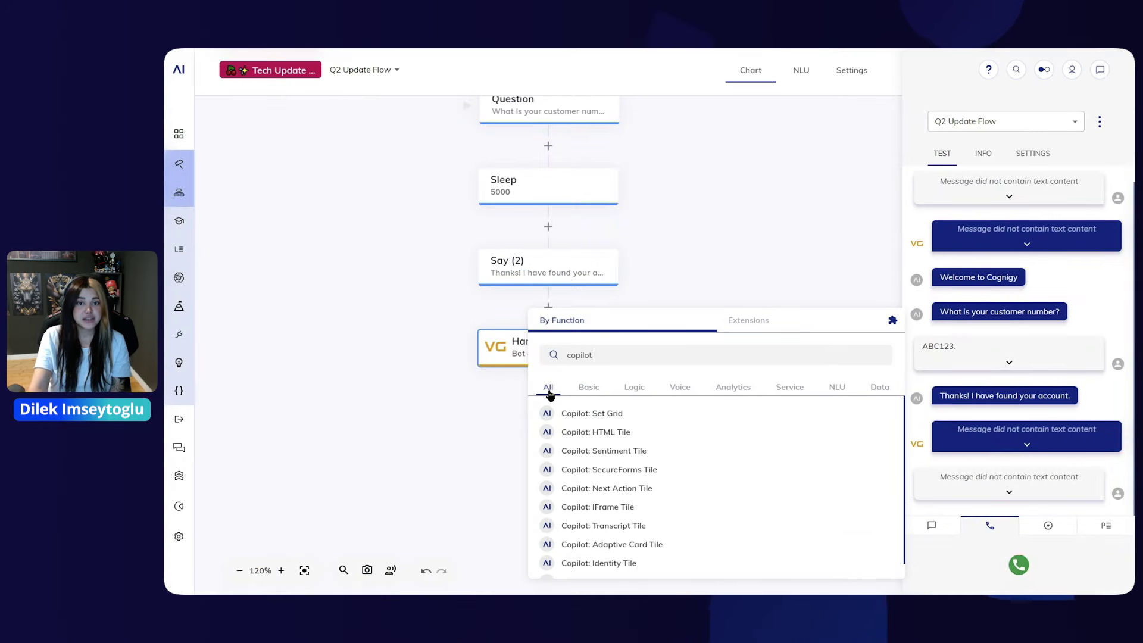
scroll(645, 548, down, 2)
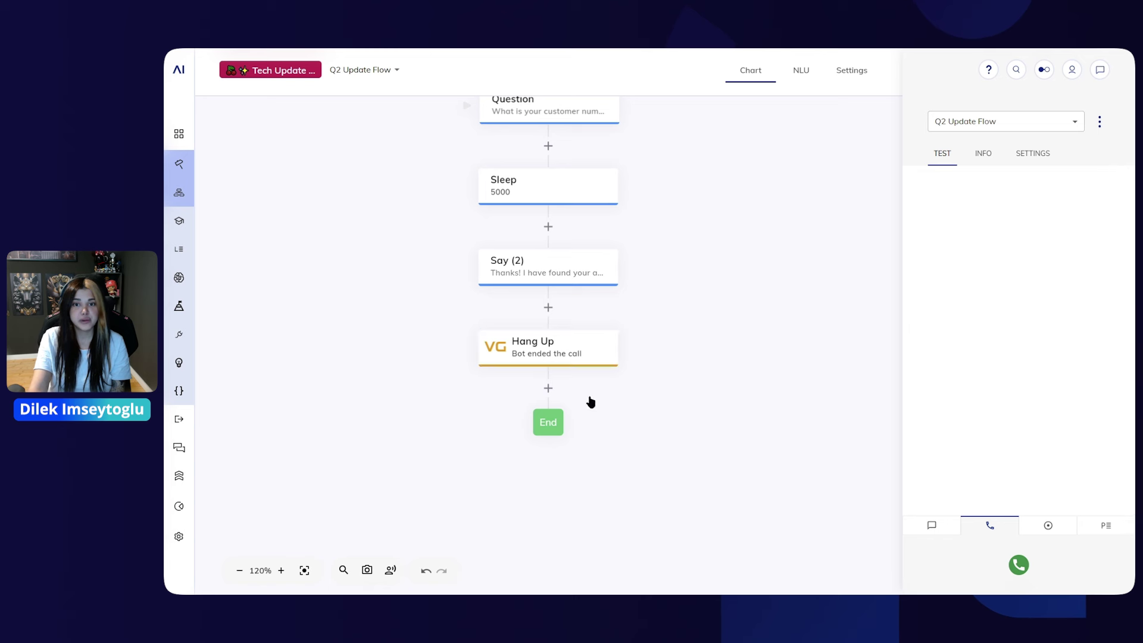
- Examine the Identity Tile node's customer data fields and UI Preferences, then close the node editor without saving
scroll(735, 476, down, 4)
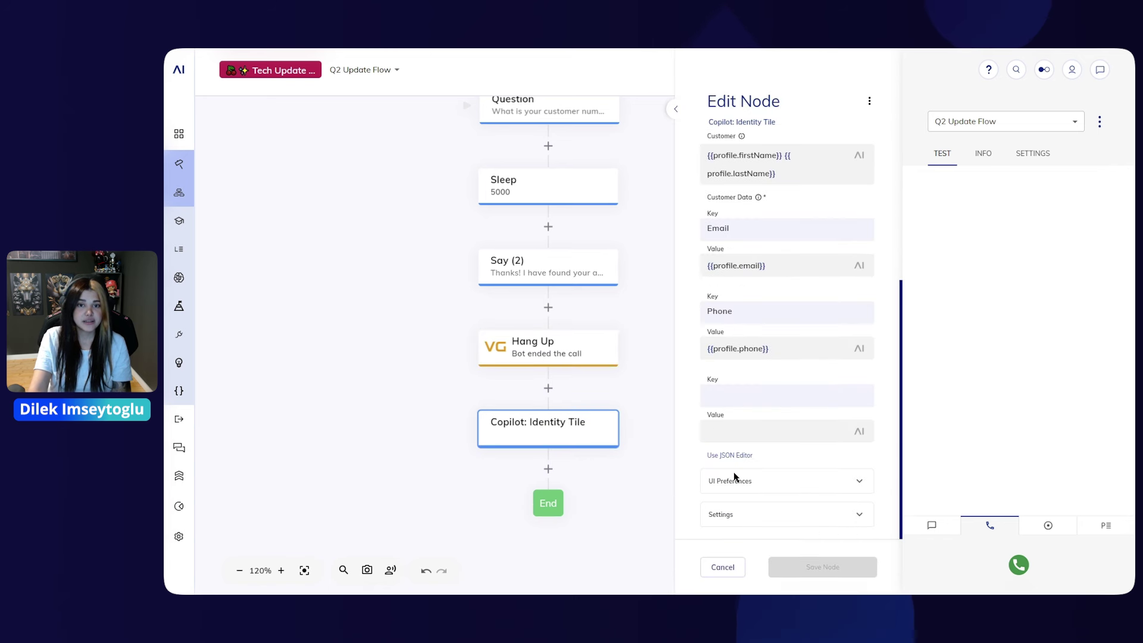
click(735, 481)
scroll(735, 483, down, 3)
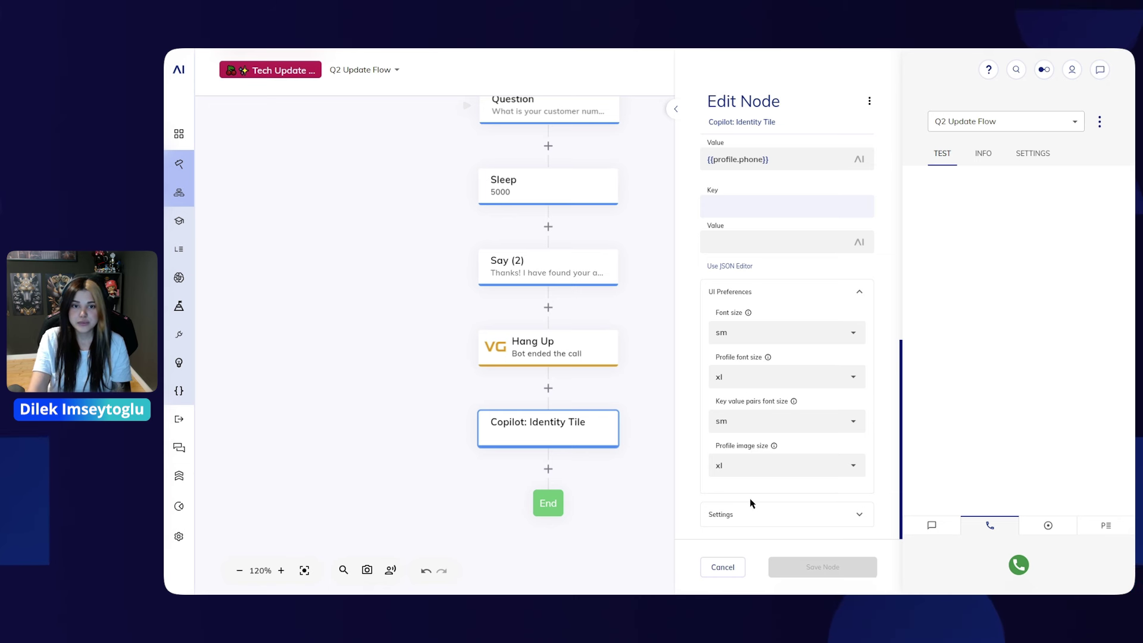
click(727, 566)
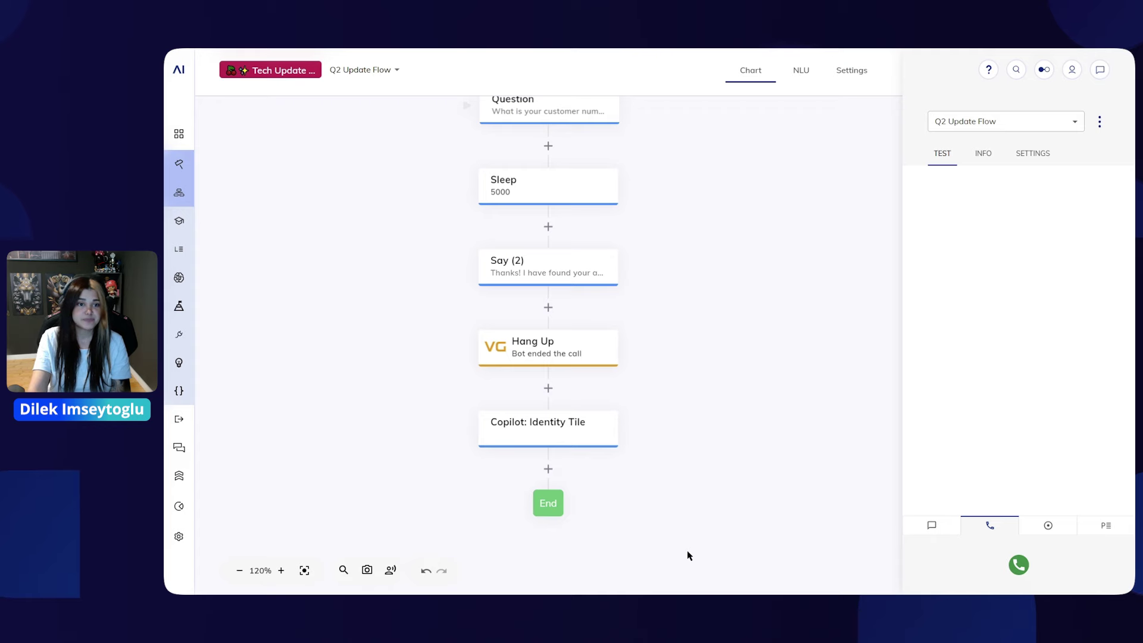
- Go to the project's deployment endpoints and open the Tech Update Q2-24 Webchat (v3) endpoint
click(187, 419)
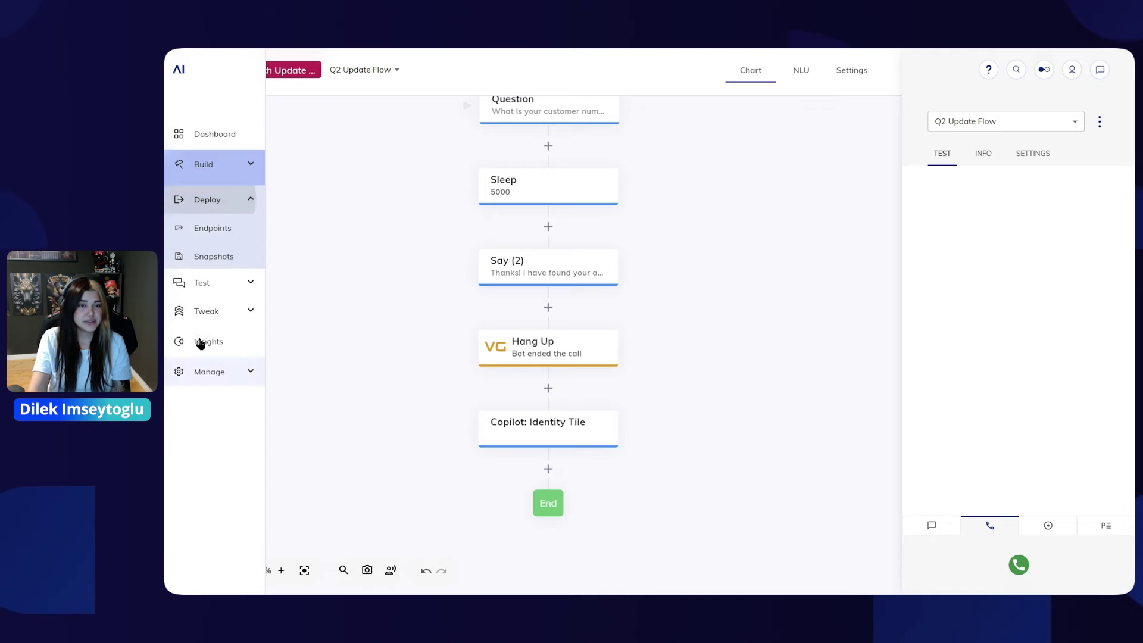
click(216, 226)
click(331, 228)
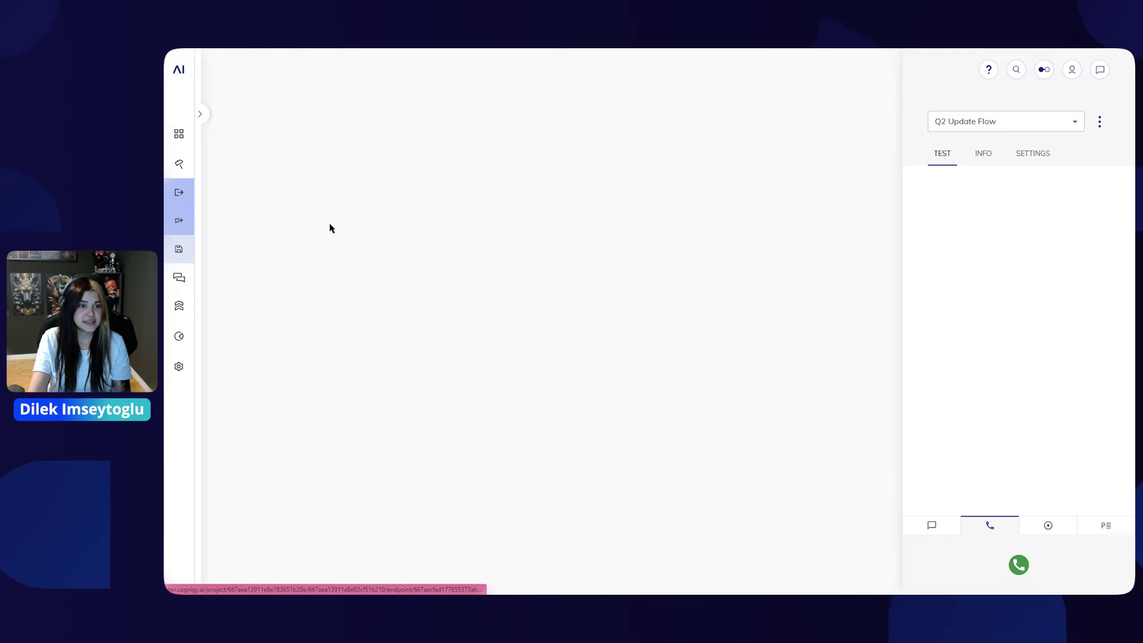
- Set the handover platform to Cognigy Live Agent in the endpoint's Handover Settings
scroll(352, 502, down, 10)
click(317, 491)
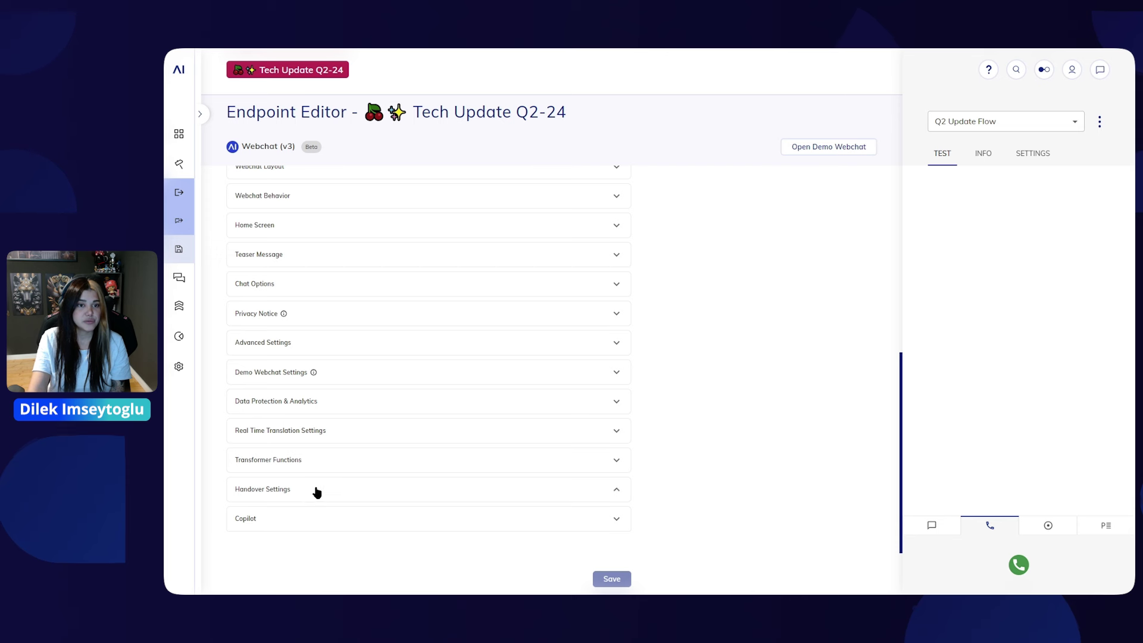
scroll(333, 476, down, 1)
click(351, 459)
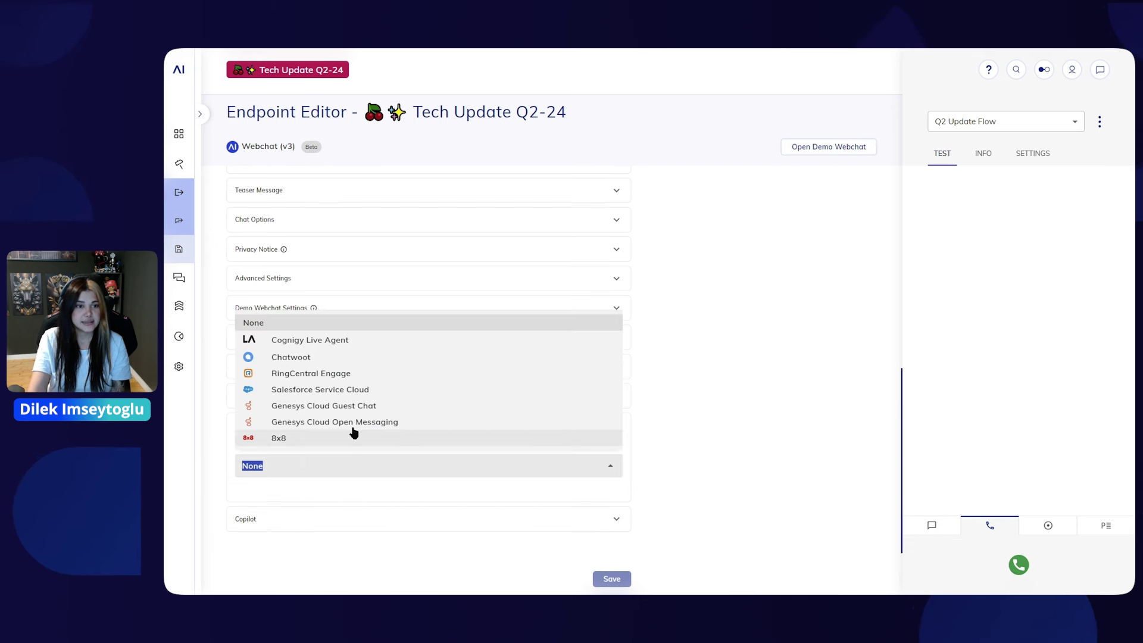
click(359, 340)
- Expand the endpoint's Copilot settings and set the Copilot Type to Whisper
scroll(359, 474, down, 1)
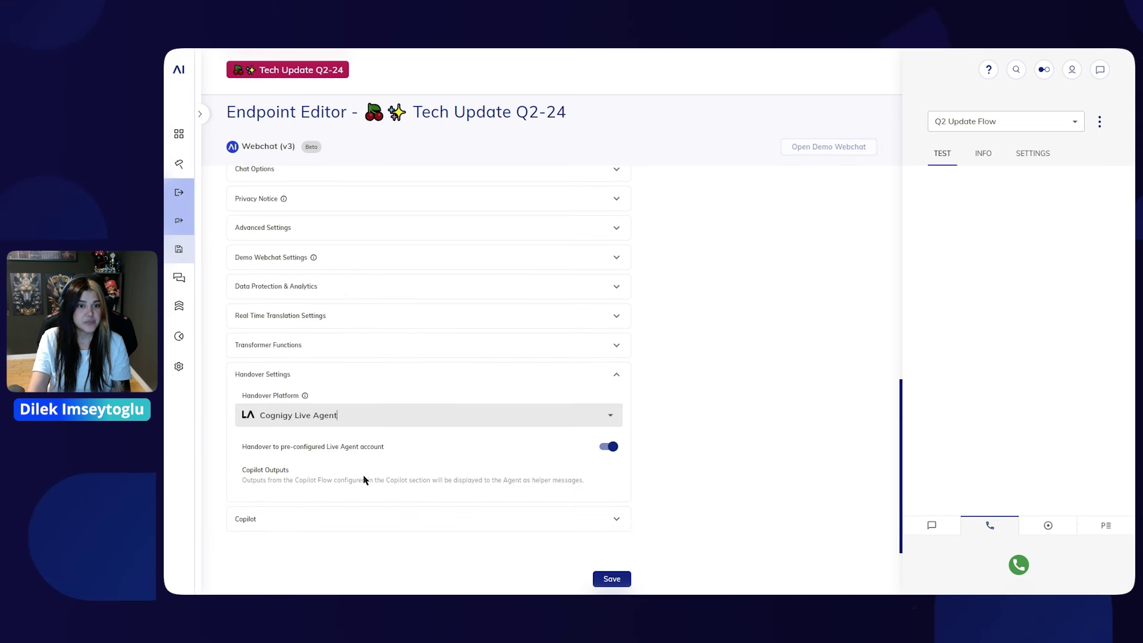
click(362, 524)
scroll(361, 491, down, 1)
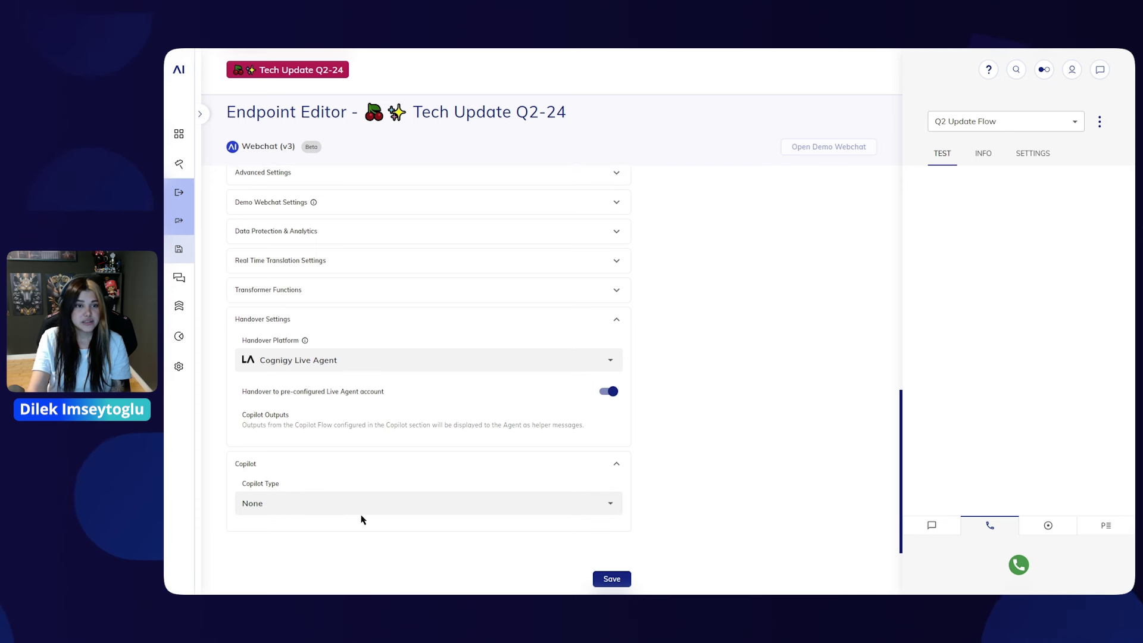
click(356, 503)
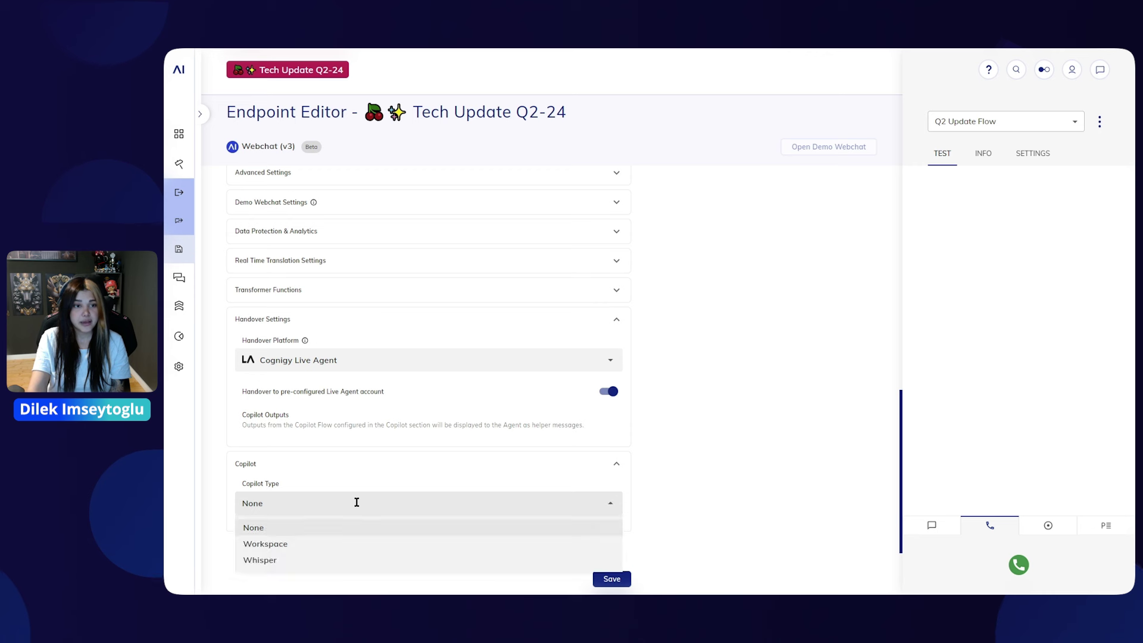
click(330, 565)
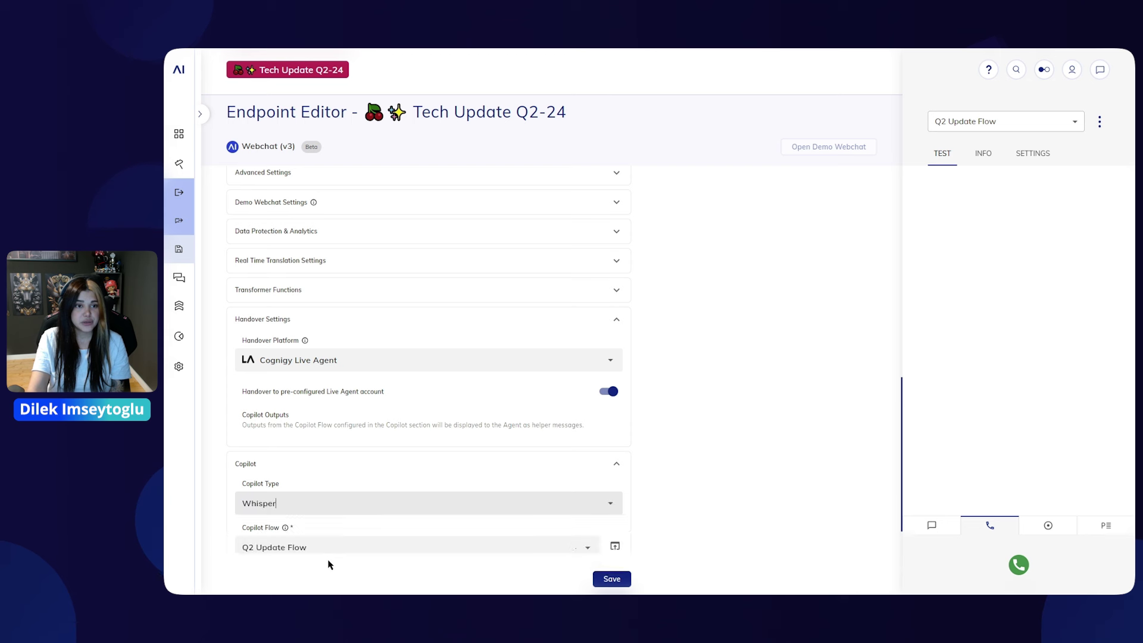
scroll(332, 556, down, 1)
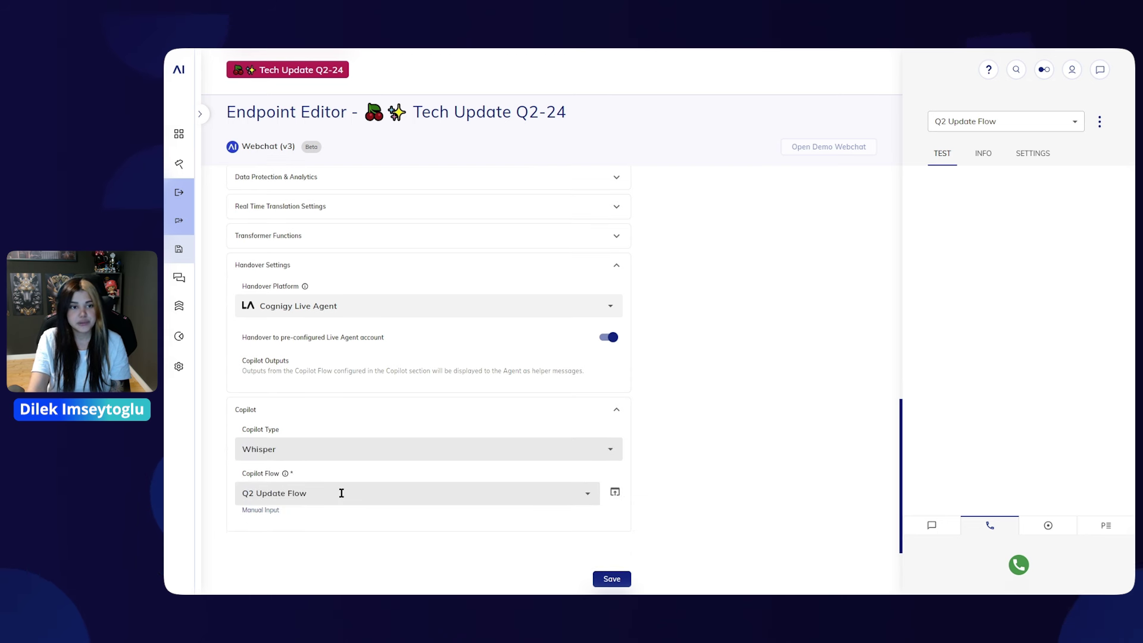
- Change the Copilot Type to Workspace for the Q2 Update Flow
click(334, 450)
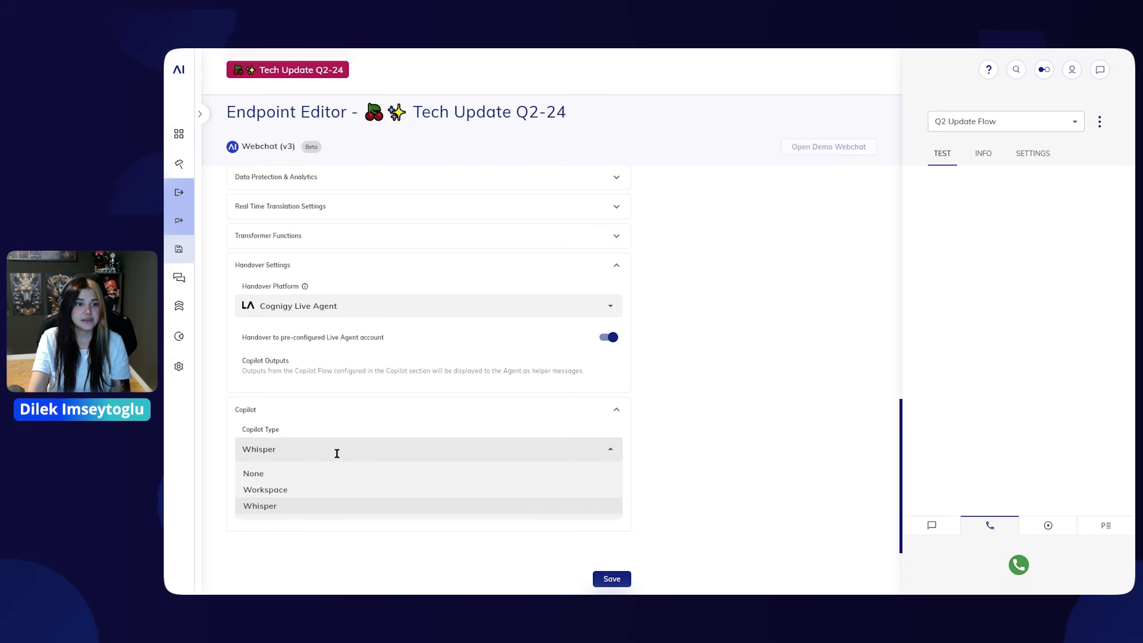
click(312, 491)
scroll(312, 490, down, 2)
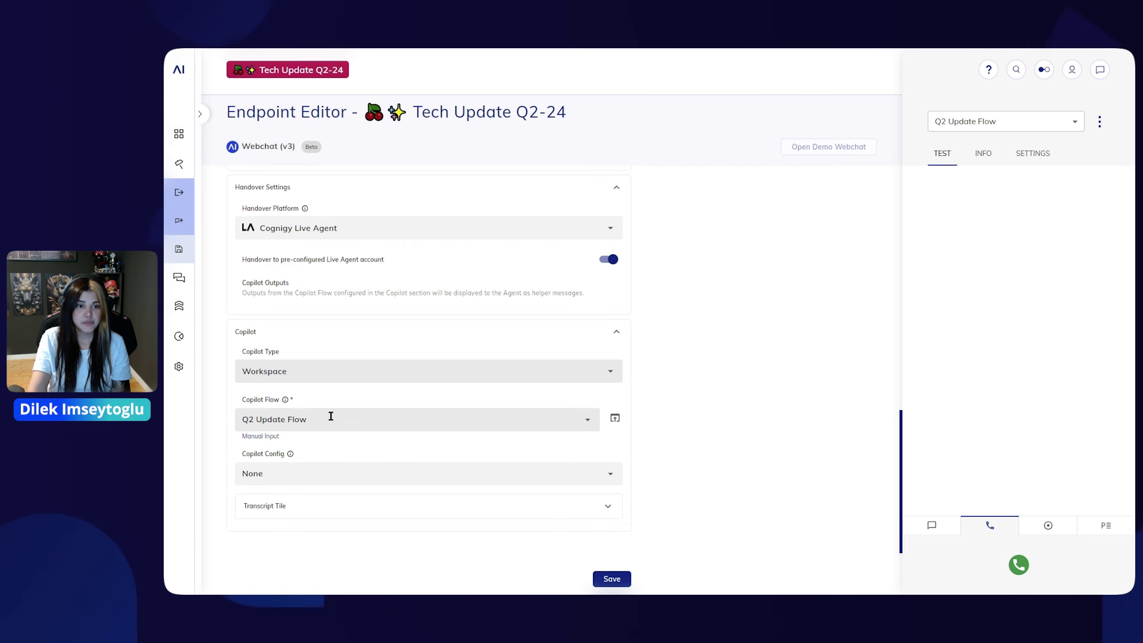
- Review the Copilot Config options, keep None selected, and read the field's help information
click(321, 472)
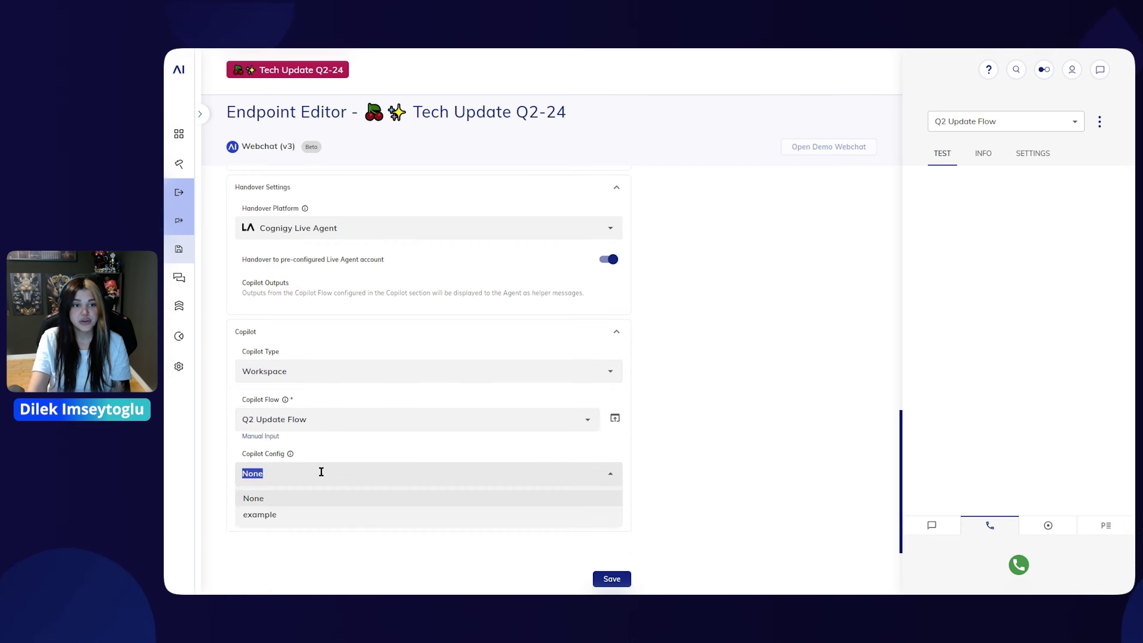
click(309, 504)
click(679, 478)
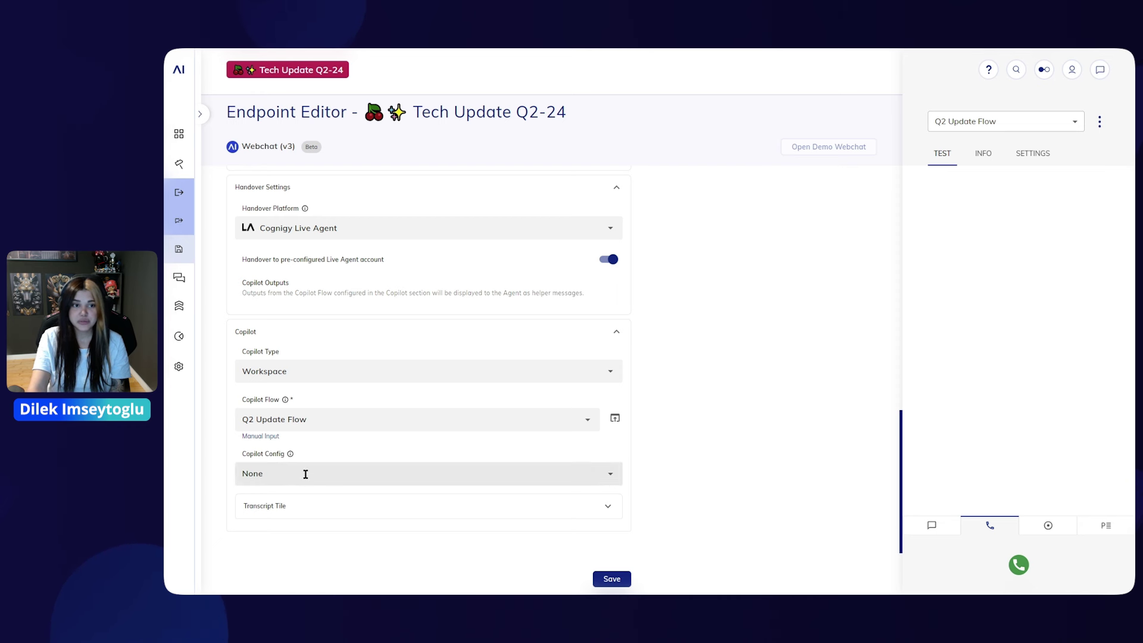
mouse_move(290, 455)
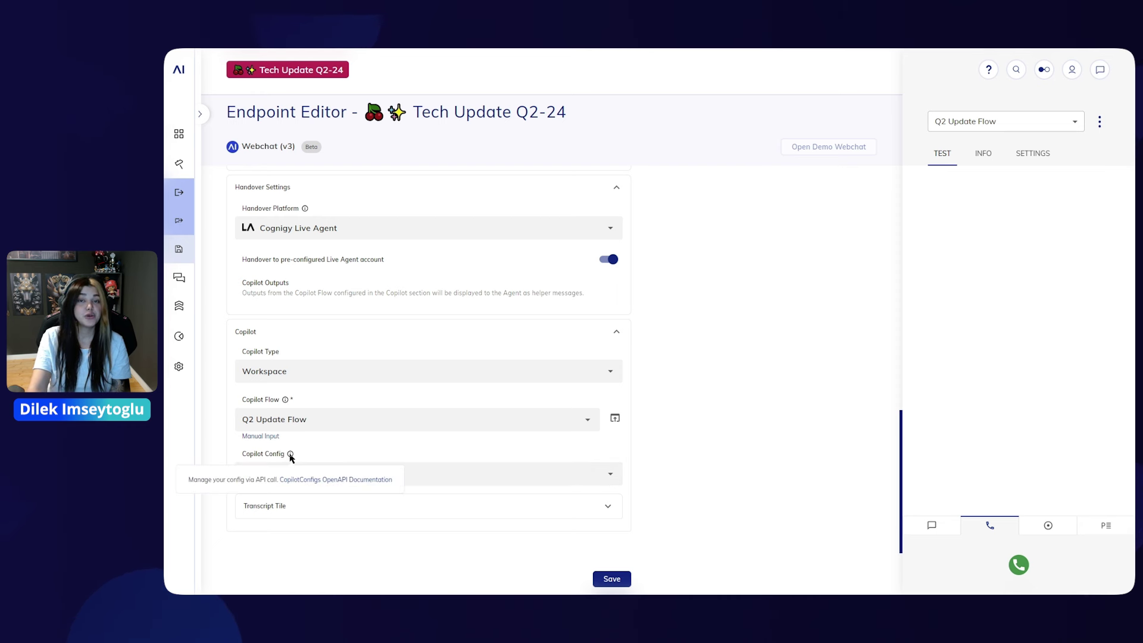